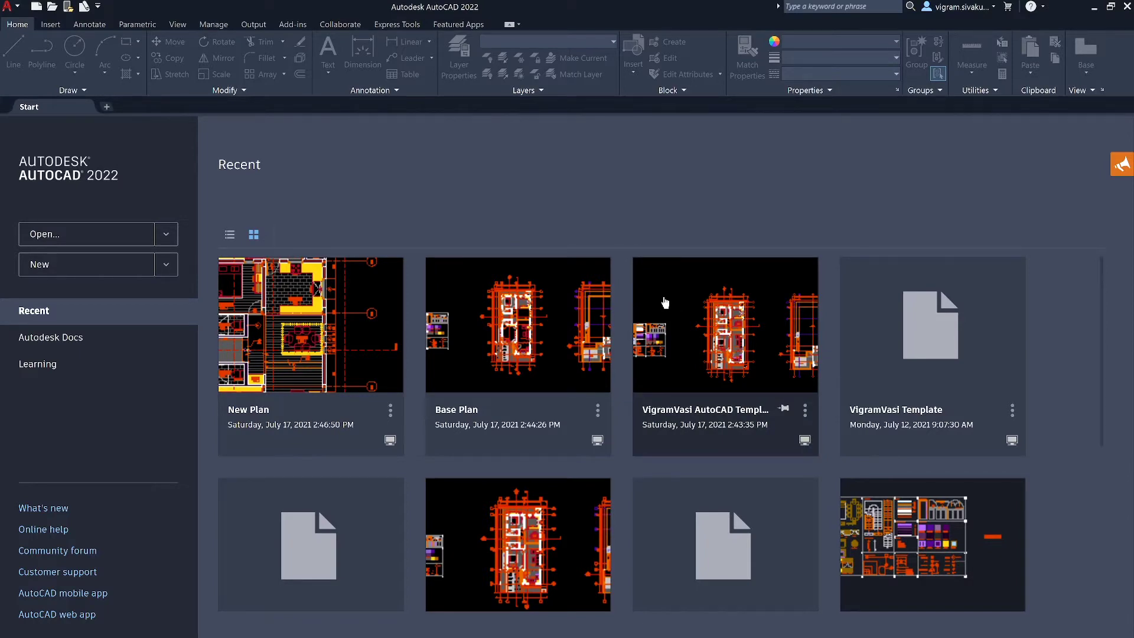
# Open the VigramVasi AutoCAD Template drawing and zoom in on the ground-floor plan.
pyautogui.click(664, 302)
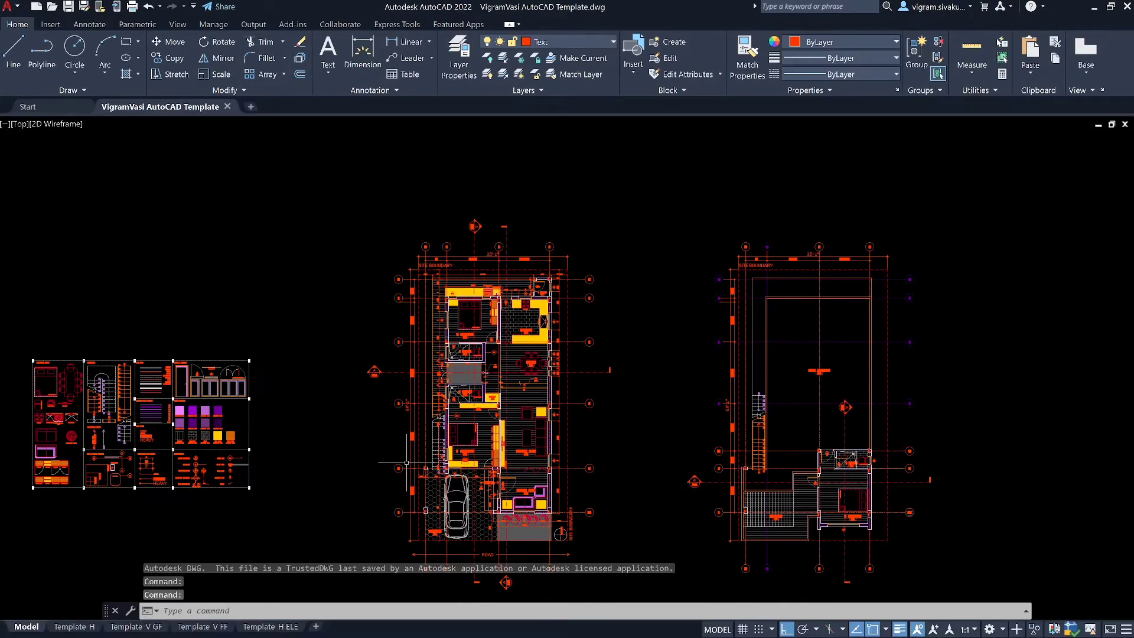
pyautogui.moveTo(331, 498); pyautogui.dragTo(395, 456, button='middle')
pyautogui.scroll(5, 112, 392)
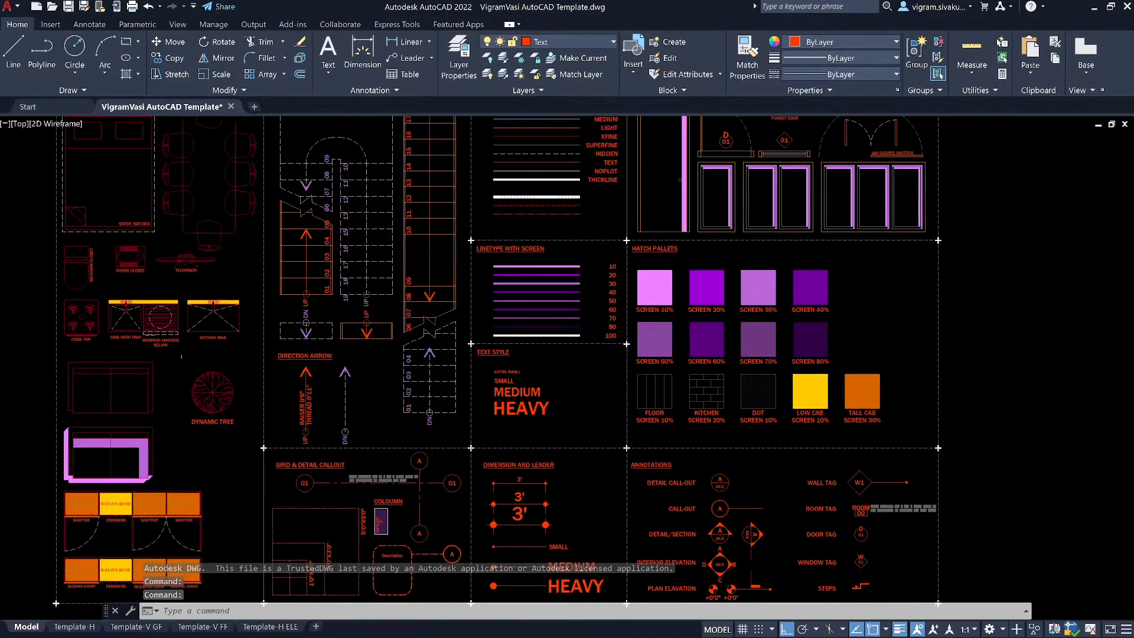
pyautogui.scroll(-4, 112, 393)
pyautogui.moveTo(577, 360); pyautogui.dragTo(377, 361, button='middle')
pyautogui.scroll(-2, 376, 361)
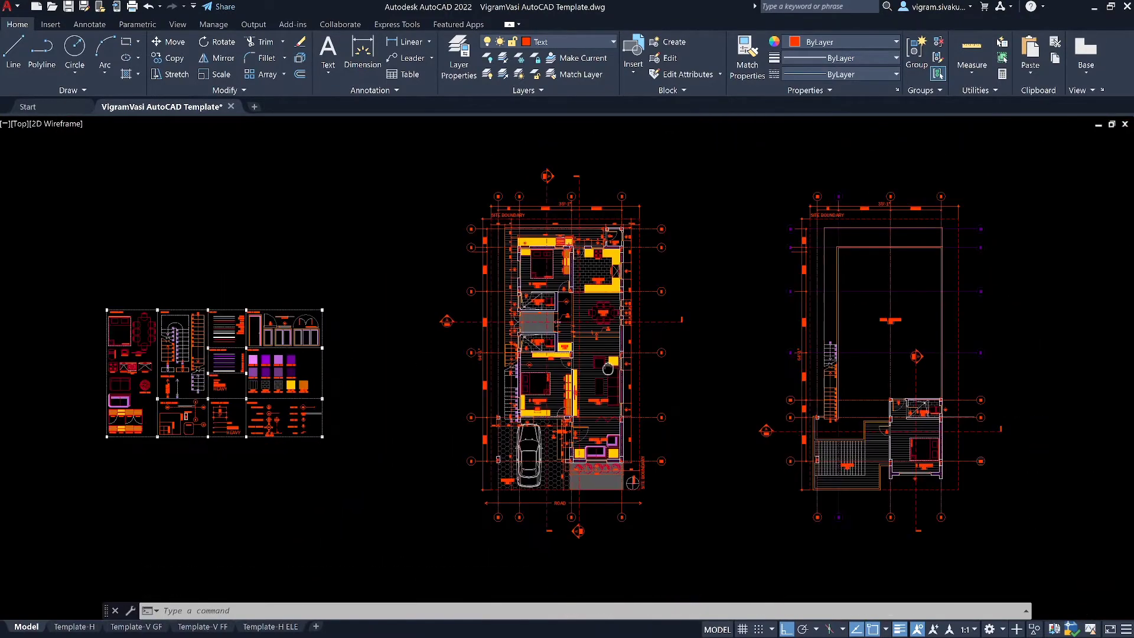
pyautogui.scroll(1, 609, 369)
pyautogui.scroll(3, 567, 413)
pyautogui.scroll(2, 549, 508)
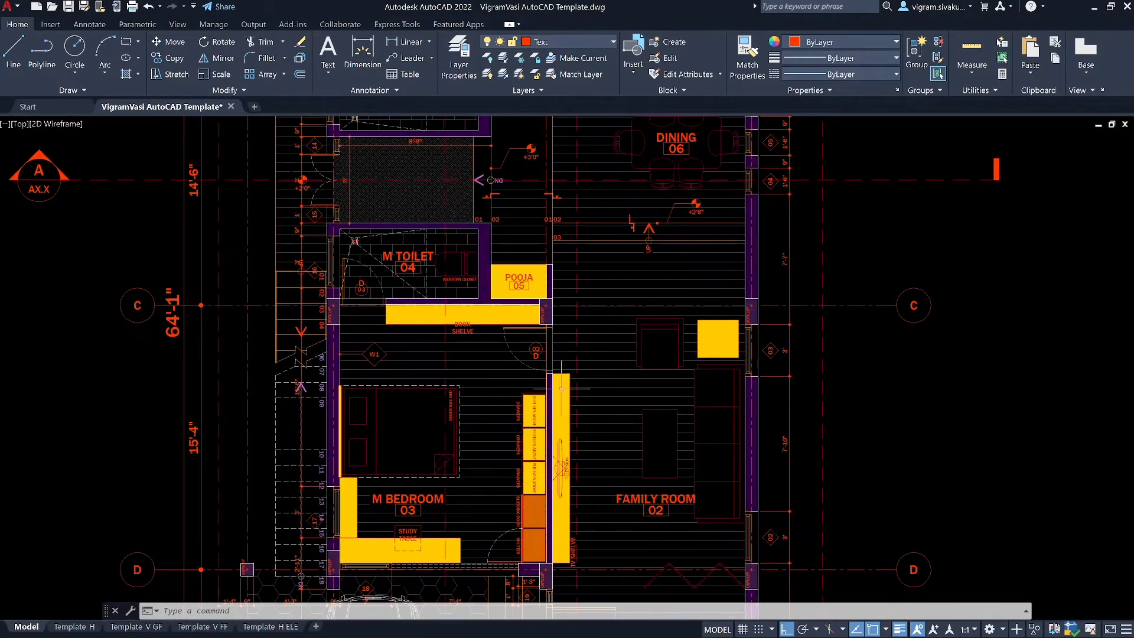
# Erase the bed in M BEDROOM and the dining items, then open Save Drawing As.
pyautogui.click(441, 397)
pyautogui.press('Escape')
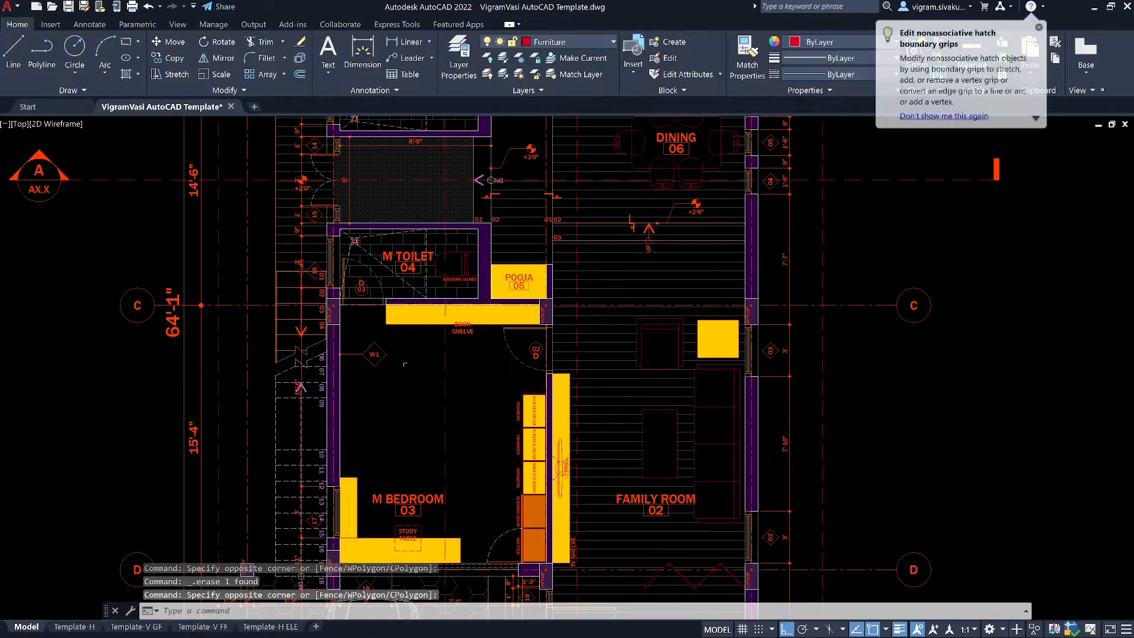
pyautogui.scroll(-3, 441, 397)
pyautogui.scroll(4, 462, 309)
pyautogui.click(497, 314)
pyautogui.press('Escape')
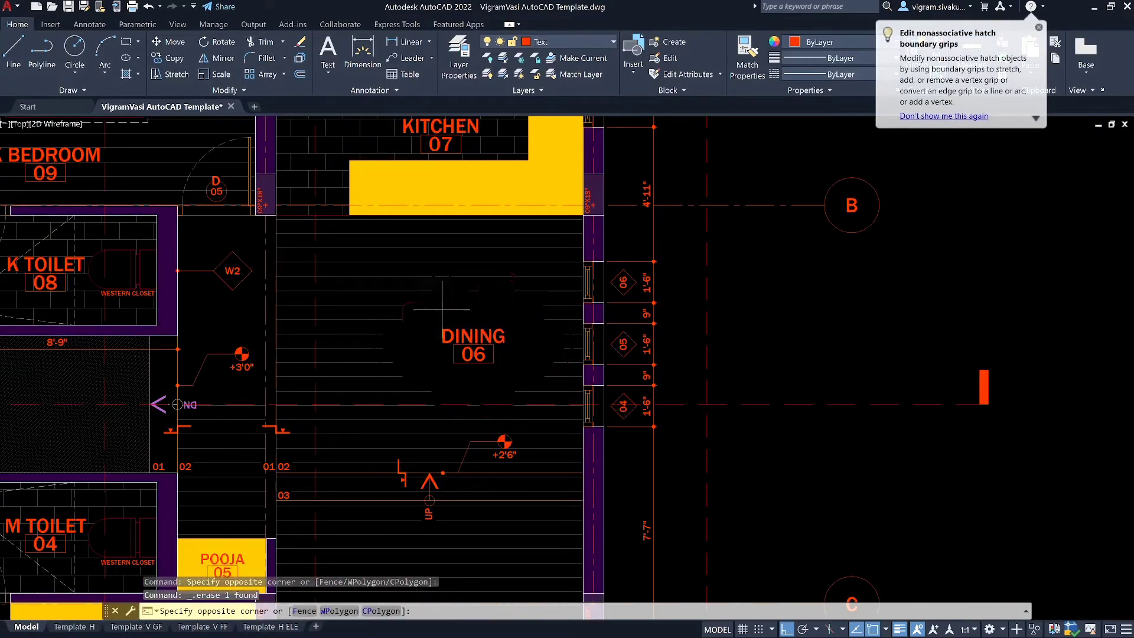
pyautogui.scroll(-4, 476, 266)
pyautogui.click(542, 287)
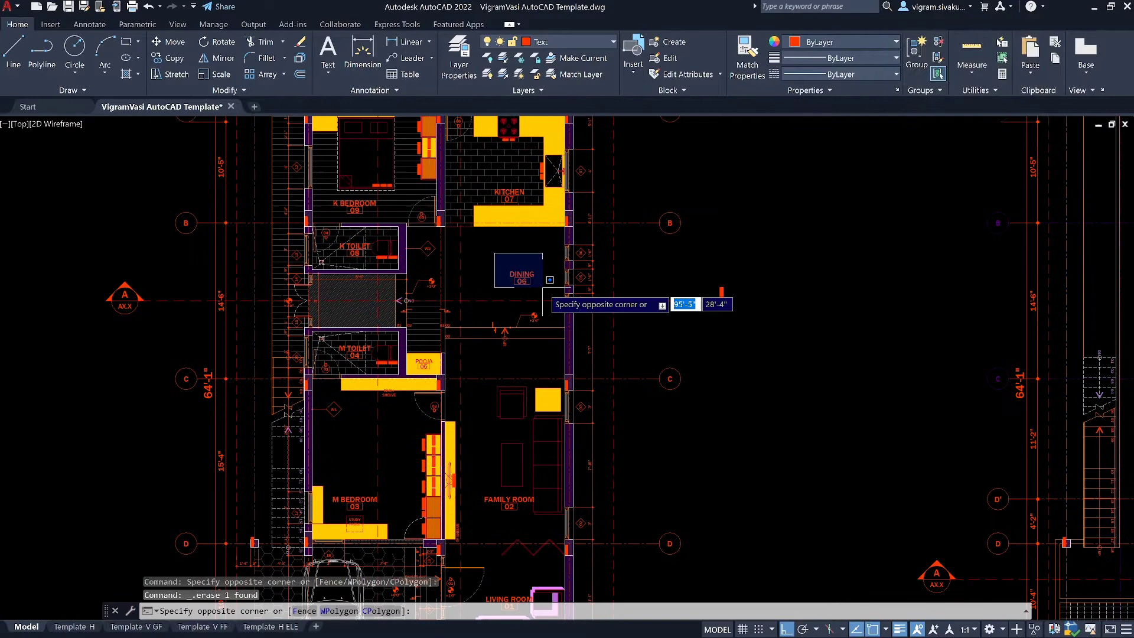
pyautogui.press('Escape')
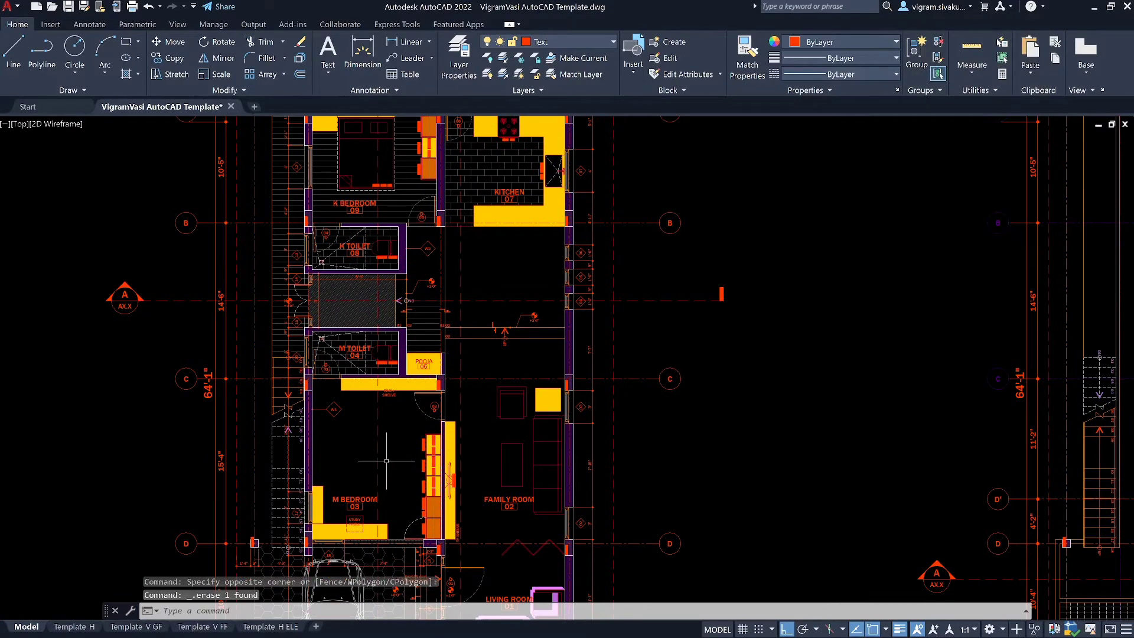
pyautogui.press('Escape')
pyautogui.press('Escape')
pyautogui.press('Escape')
pyautogui.scroll(-5, 660, 301)
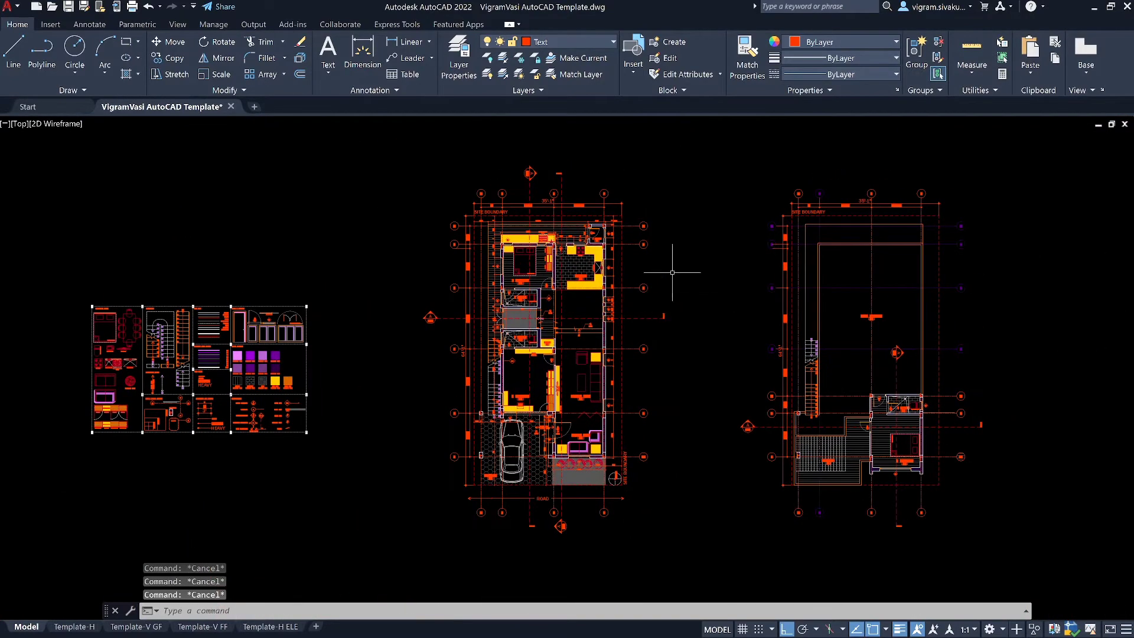
pyautogui.hotkey('ctrl', 'shift', 's')
# Save the edited drawing to the Desktop as Revision 01.
pyautogui.click(353, 299)
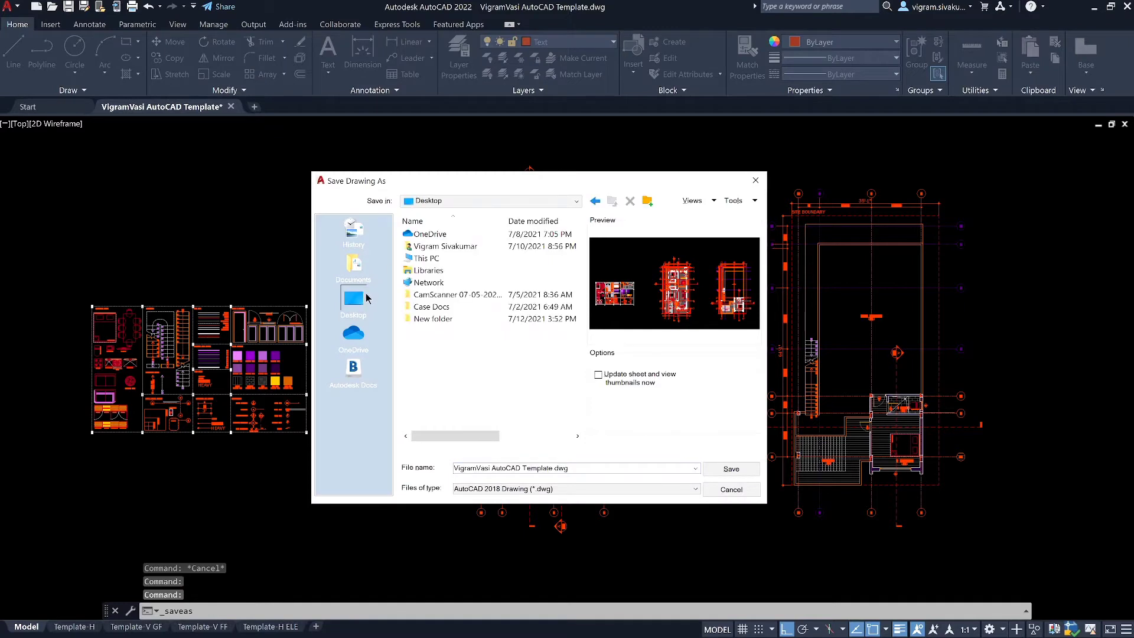
pyautogui.moveTo(553, 467); pyautogui.dragTo(455, 467)
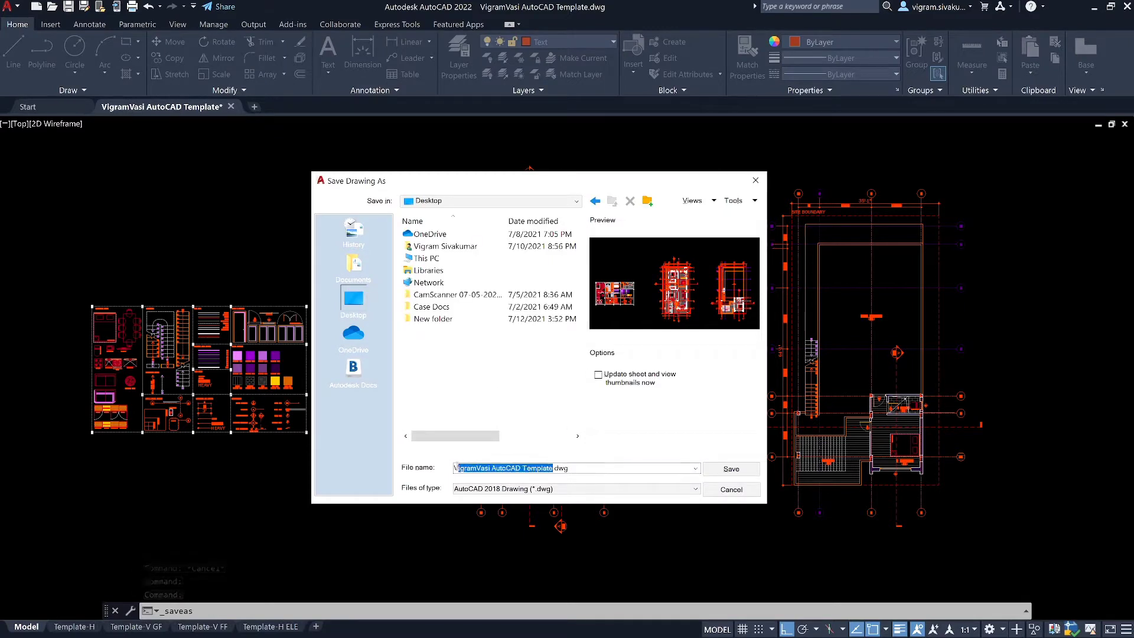
pyautogui.write('R')
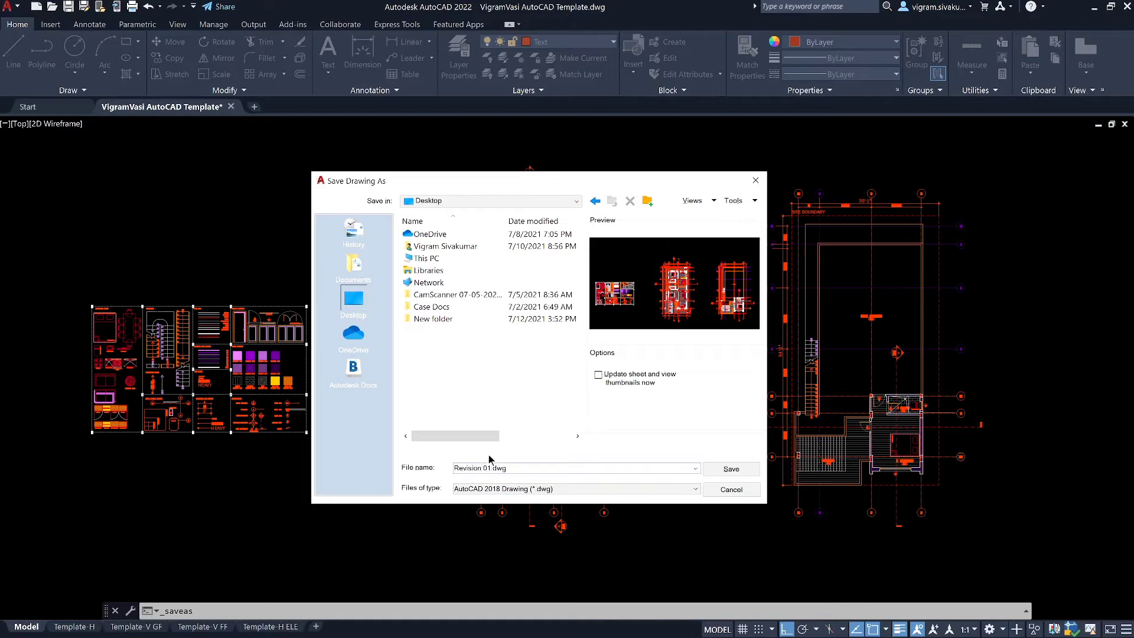
pyautogui.write('evision 01')
pyautogui.click(732, 469)
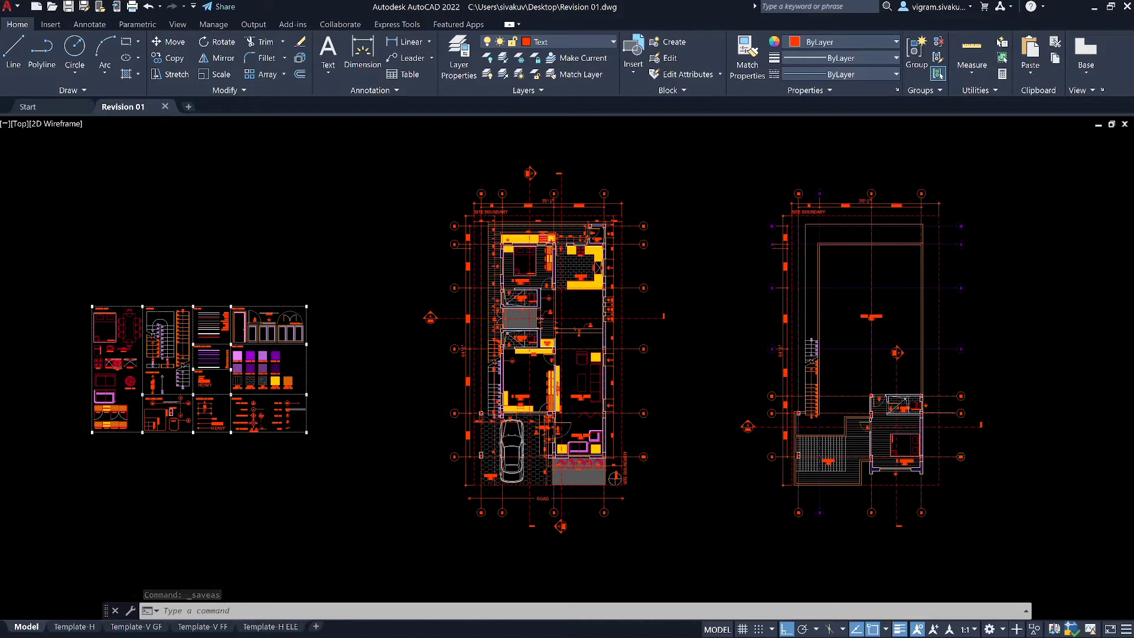
# Undo the erase so the M BEDROOM bed returns, and centre the three plans.
pyautogui.hotkey('ctrl', 'z')
pyautogui.hotkey('ctrl', 'z')
pyautogui.hotkey('ctrl', 'z')
pyautogui.hotkey('ctrl', 'z')
pyautogui.hotkey('ctrl', 'z')
pyautogui.hotkey('ctrl', 'z')
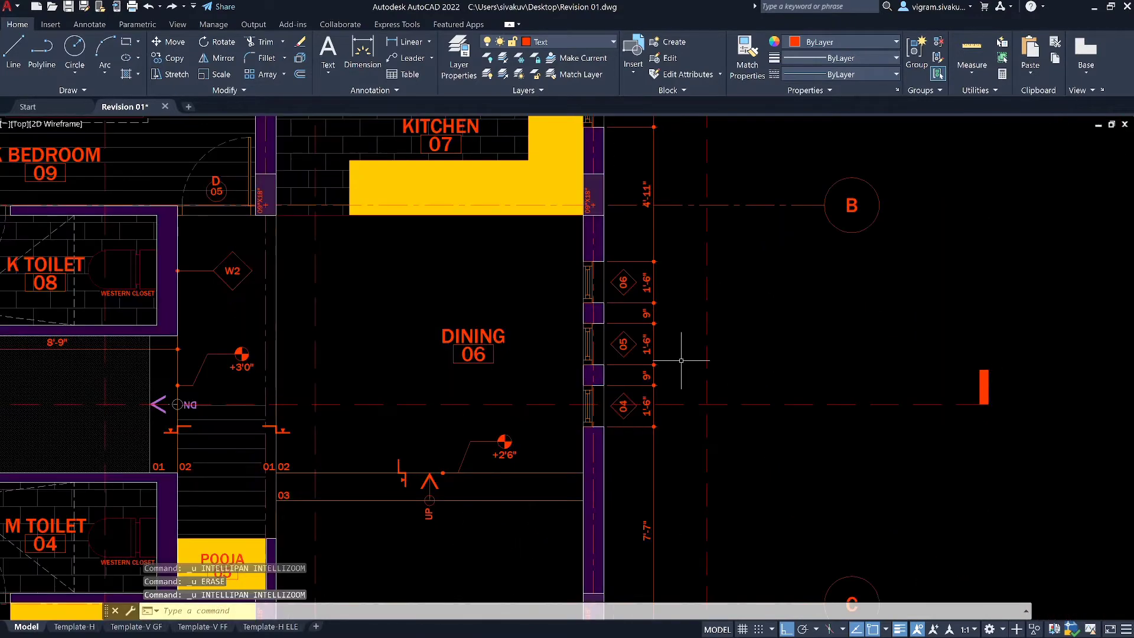
pyautogui.hotkey('ctrl', 'z')
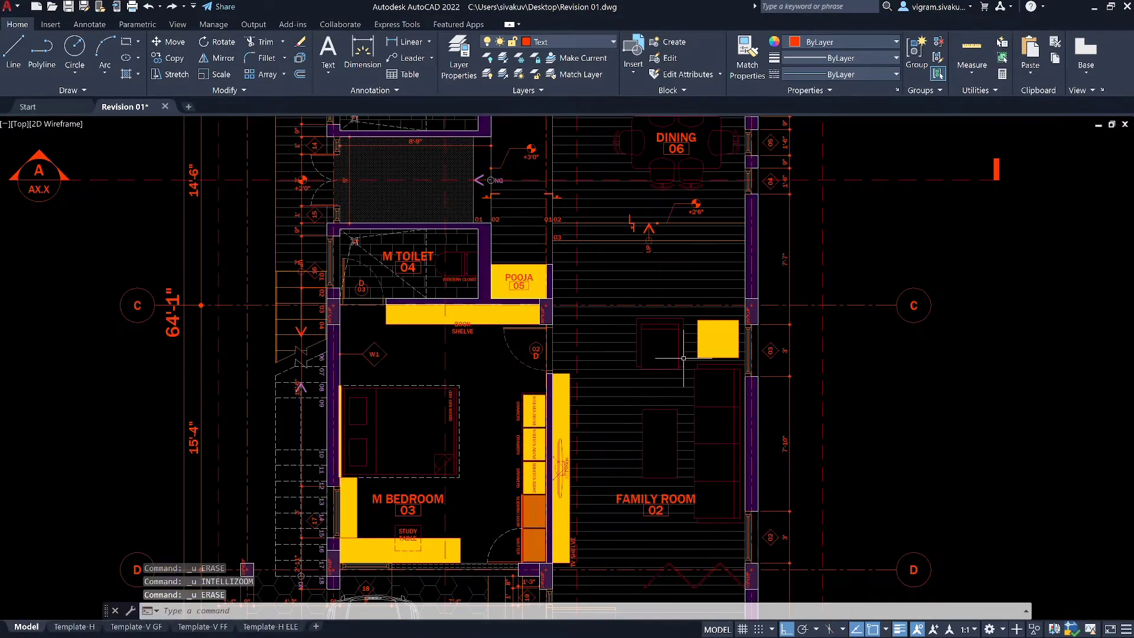
pyautogui.press('Escape')
pyautogui.scroll(-8, 683, 358)
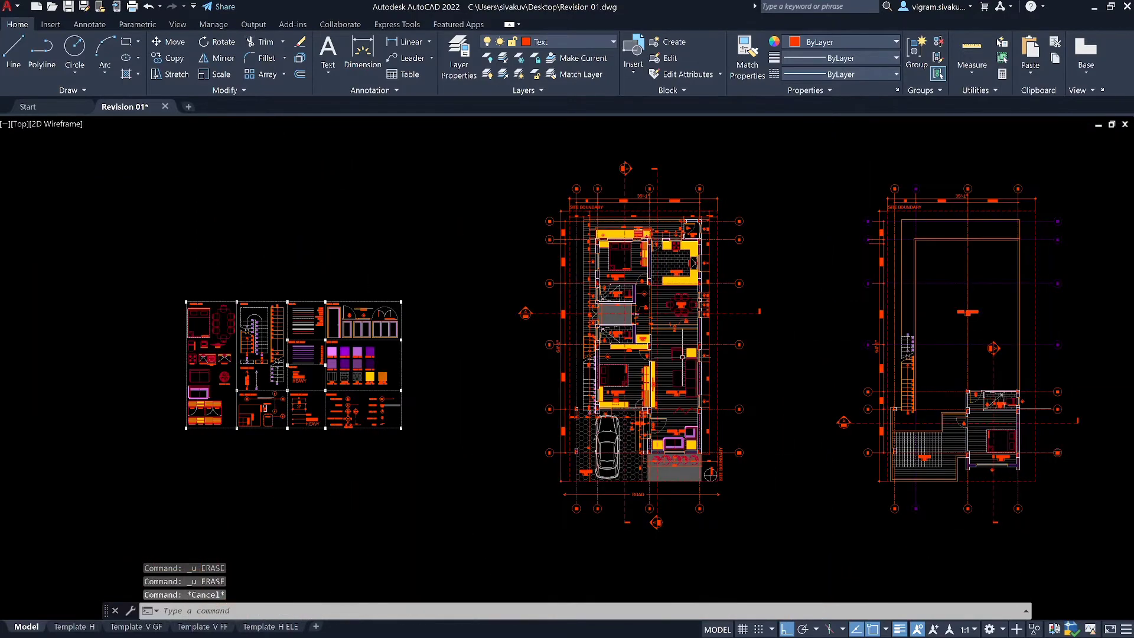
pyautogui.moveTo(786, 335); pyautogui.dragTo(694, 324, button='middle')
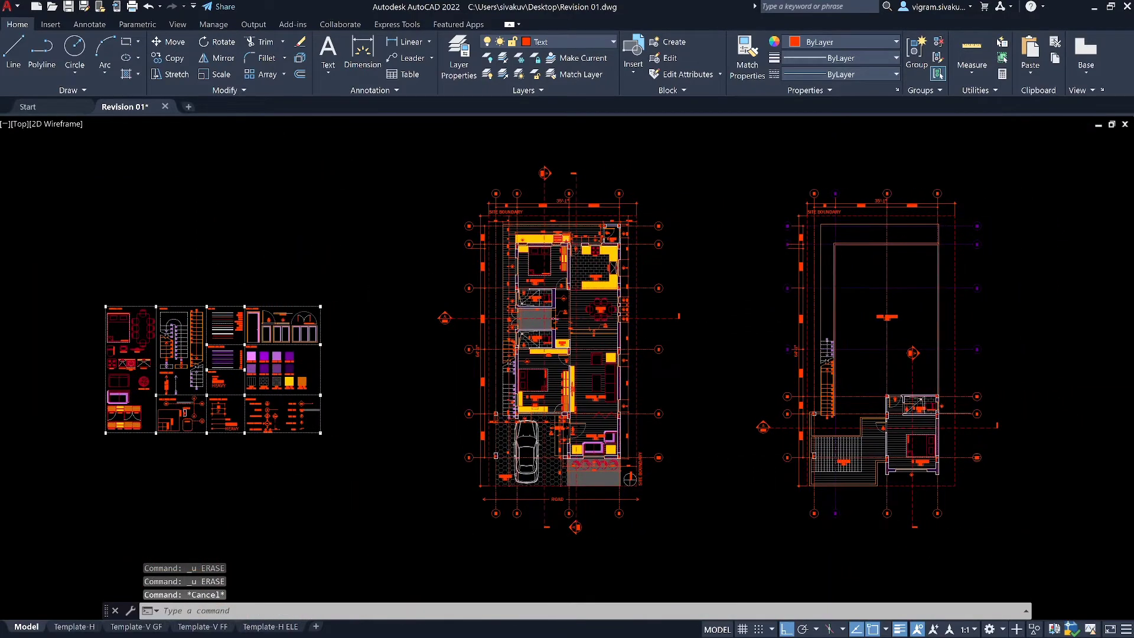
# Save this version to the Desktop as Revision 02.
pyautogui.hotkey('ctrl', 'shift', 's')
pyautogui.click(491, 468)
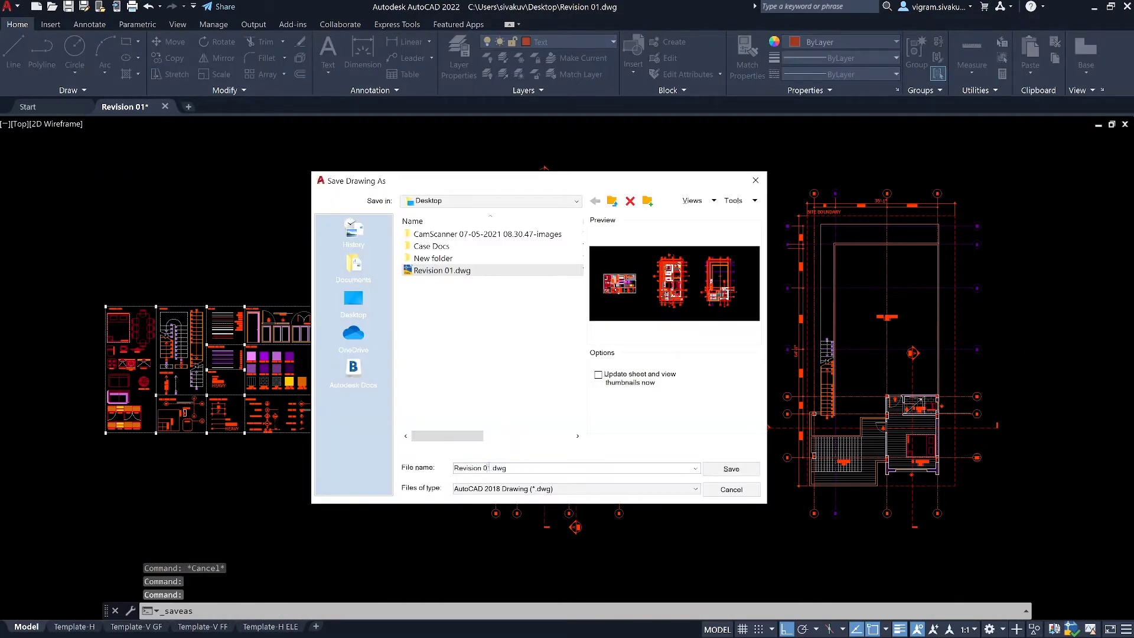
pyautogui.press('BackSpace')
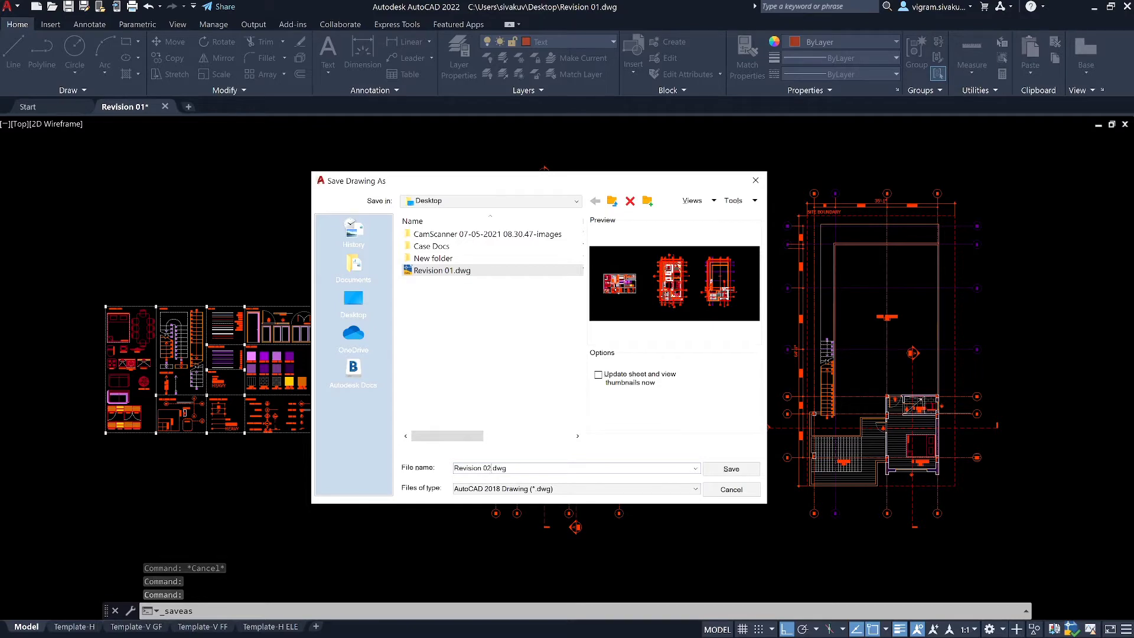
pyautogui.write('2')
pyautogui.click(732, 469)
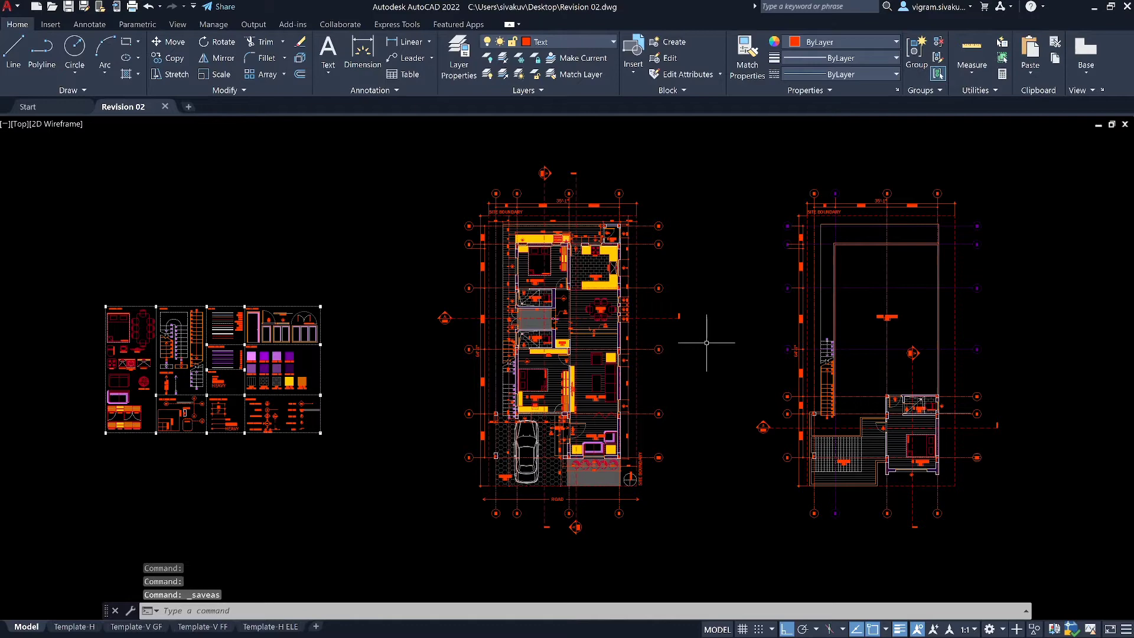
# Run DWG Compare from the Collaborate tools against Revision 01.dwg.
pyautogui.moveTo(706, 342); pyautogui.dragTo(688, 350, button='middle')
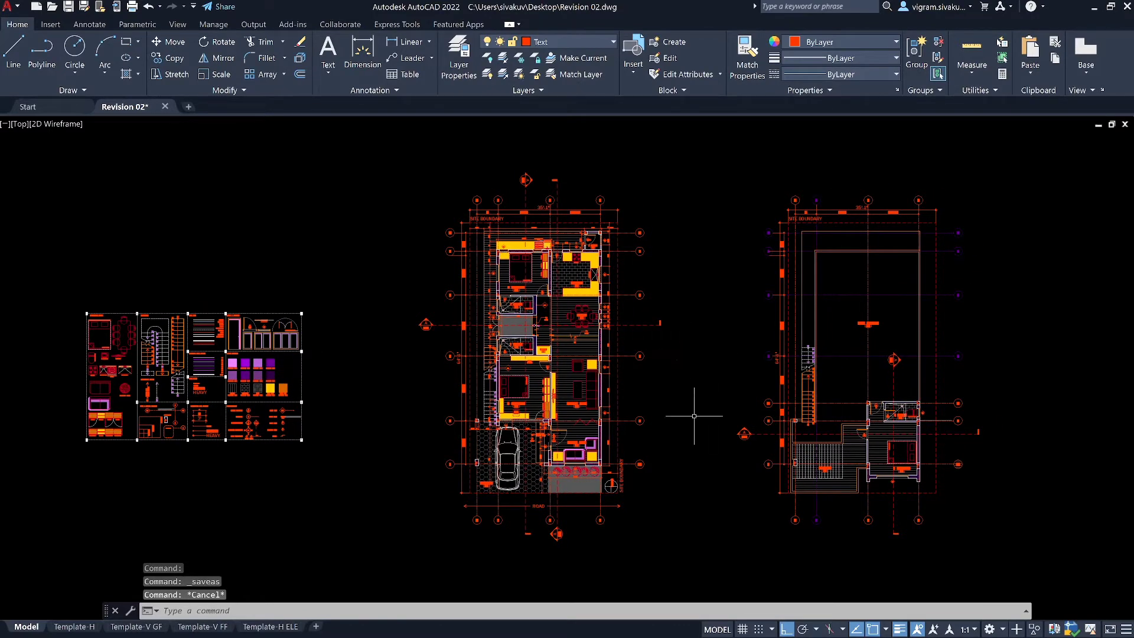
pyautogui.click(340, 24)
pyautogui.click(183, 65)
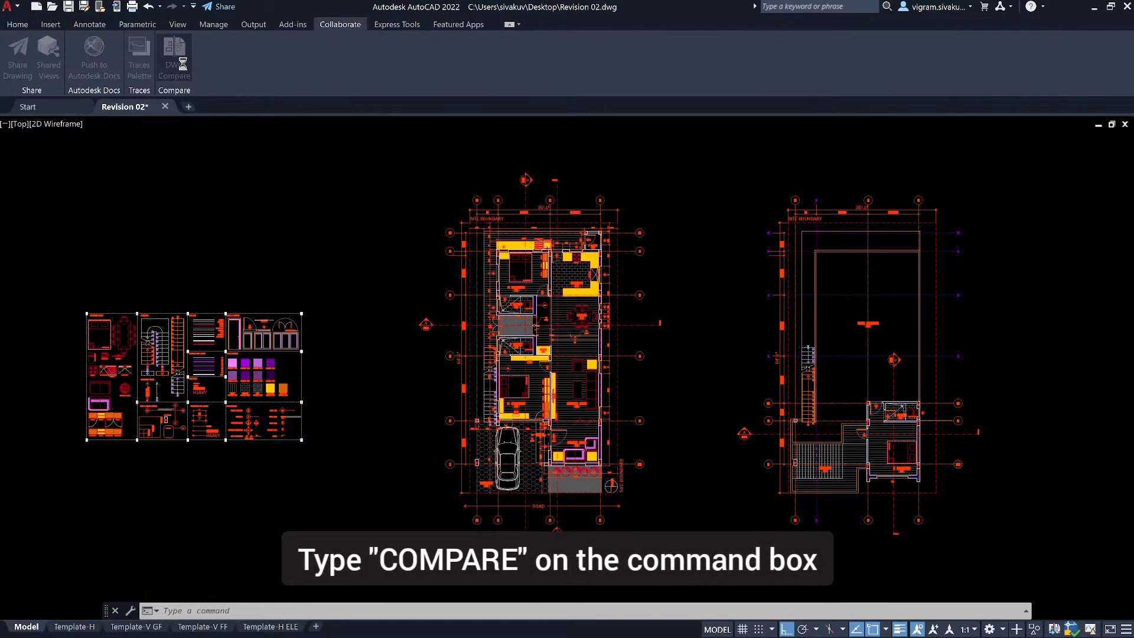
pyautogui.click(475, 237)
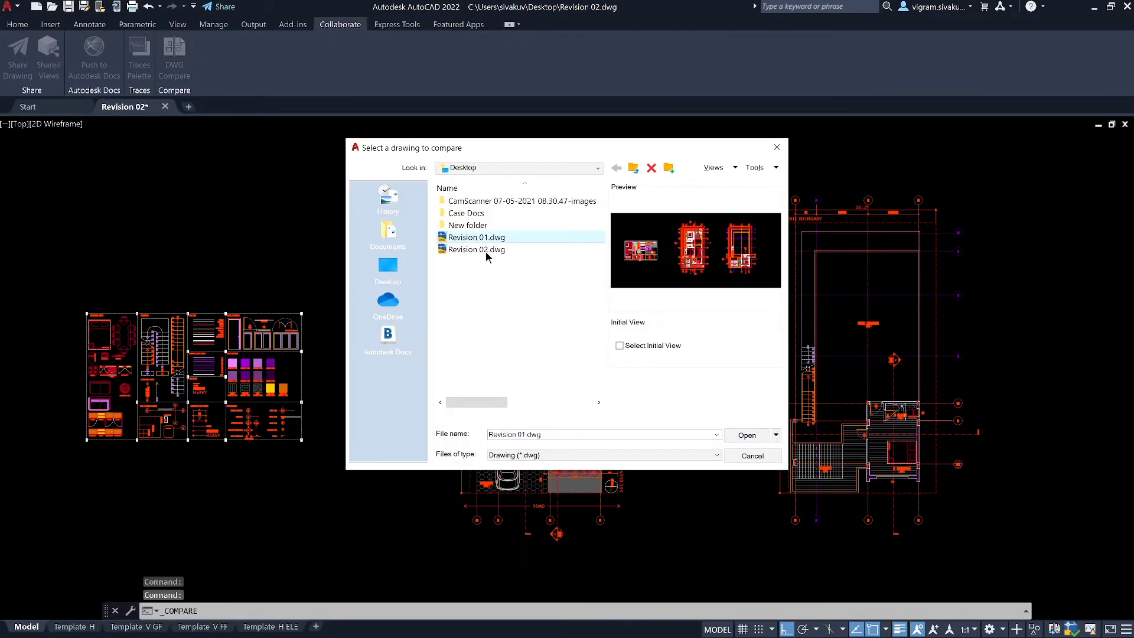
pyautogui.click(747, 434)
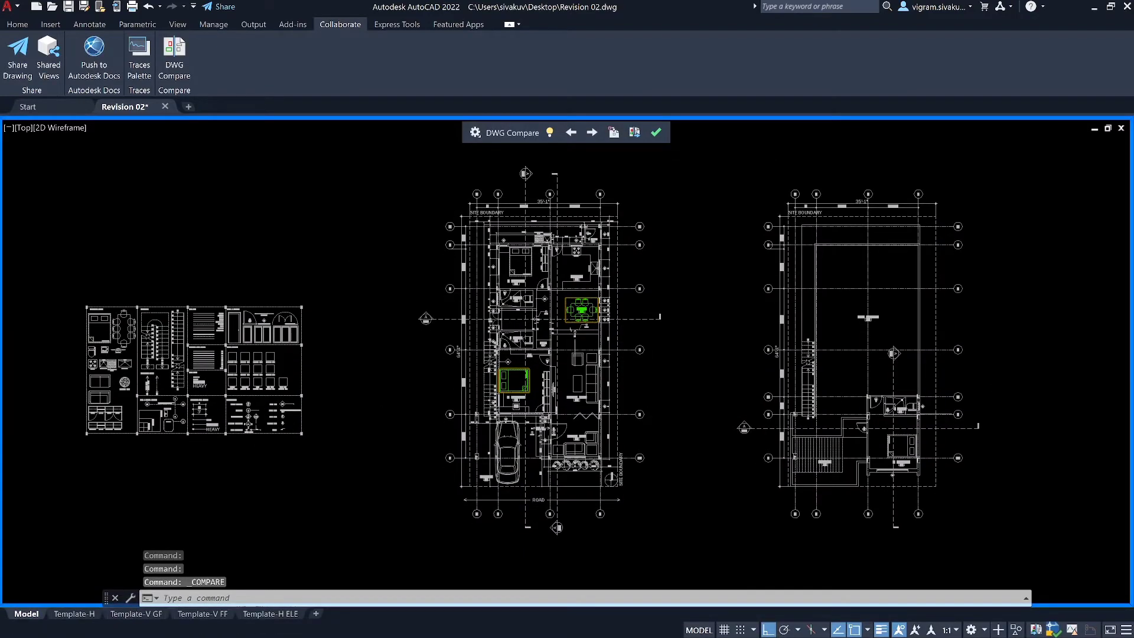
# Zoom to the DINING 06 change cloud, then step through changes to the QUEEN SIZE BED cloud.
pyautogui.scroll(3, 567, 338)
pyautogui.click(570, 133)
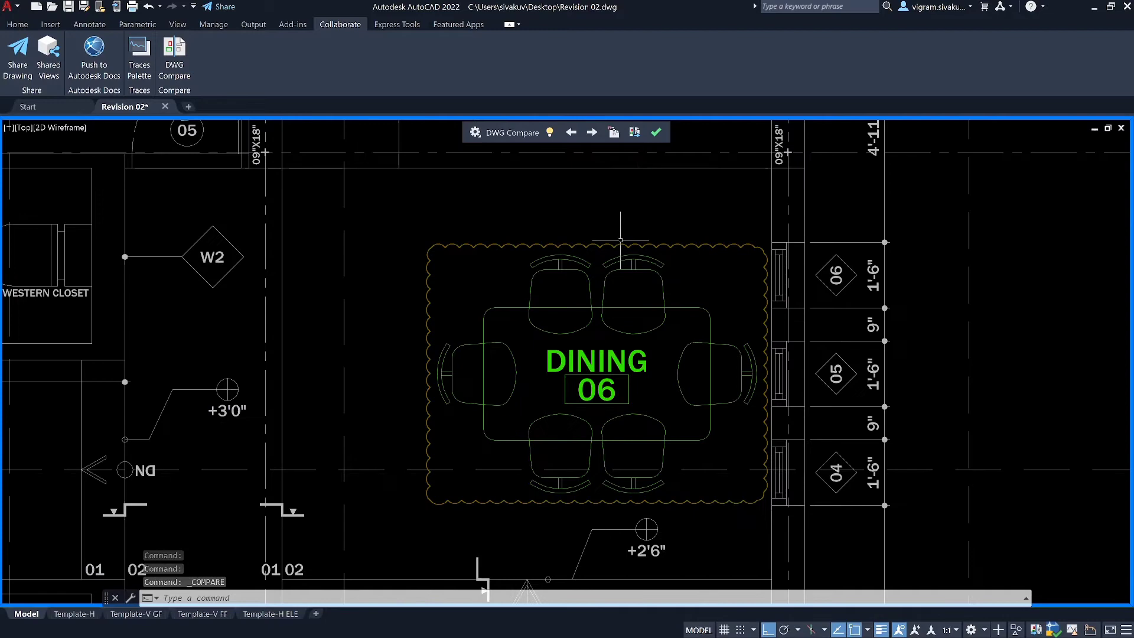
pyautogui.scroll(-8, 575, 265)
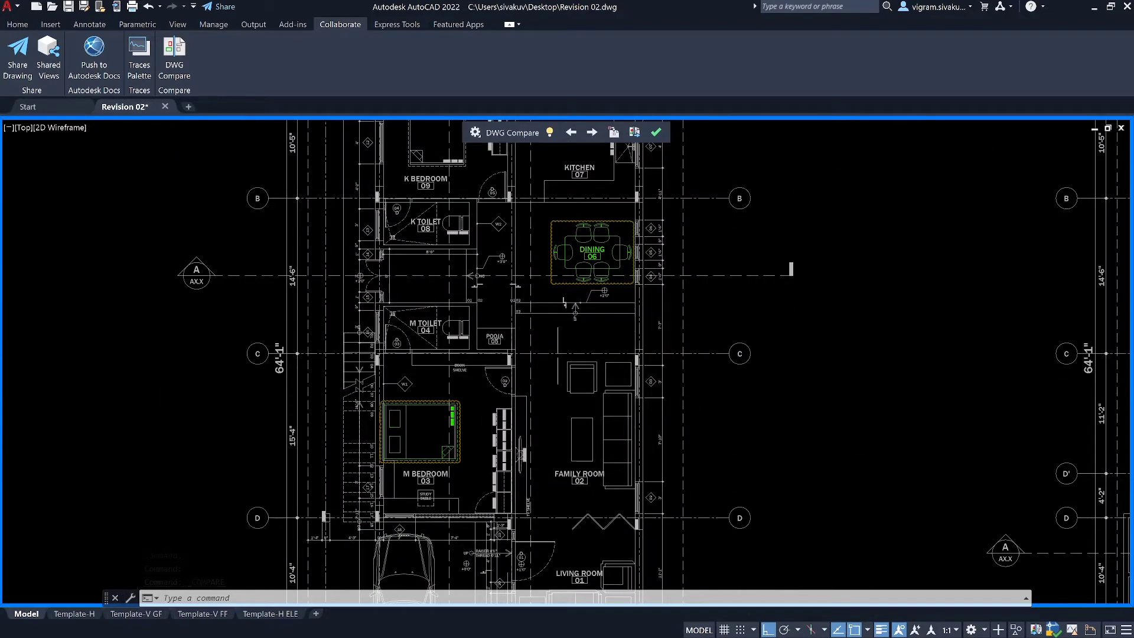
pyautogui.scroll(-2, 562, 326)
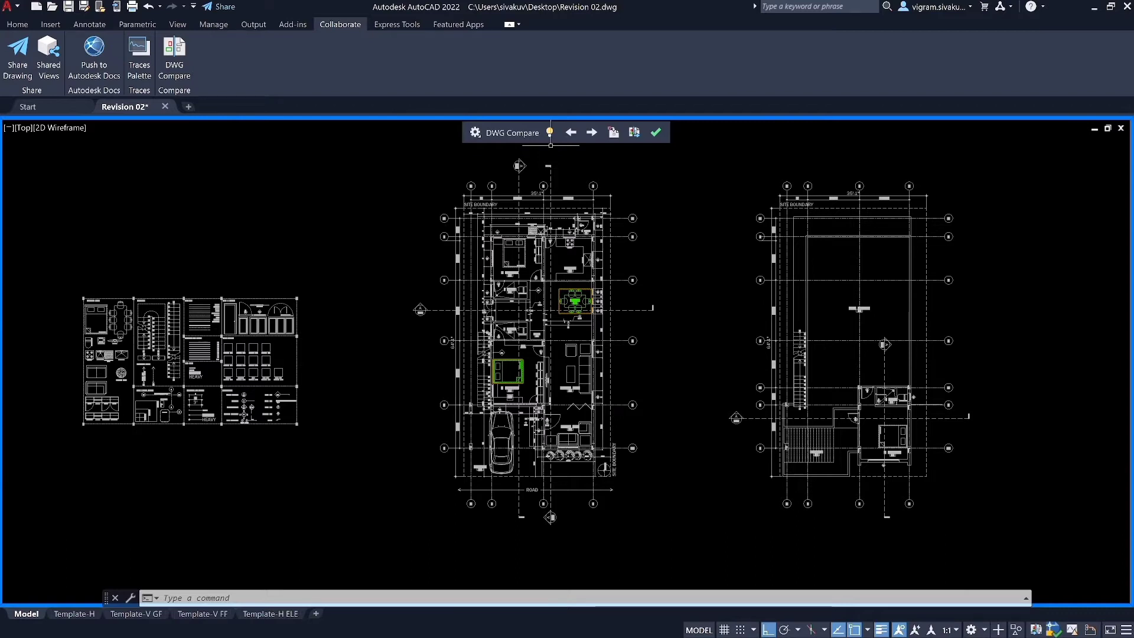
pyautogui.click(571, 132)
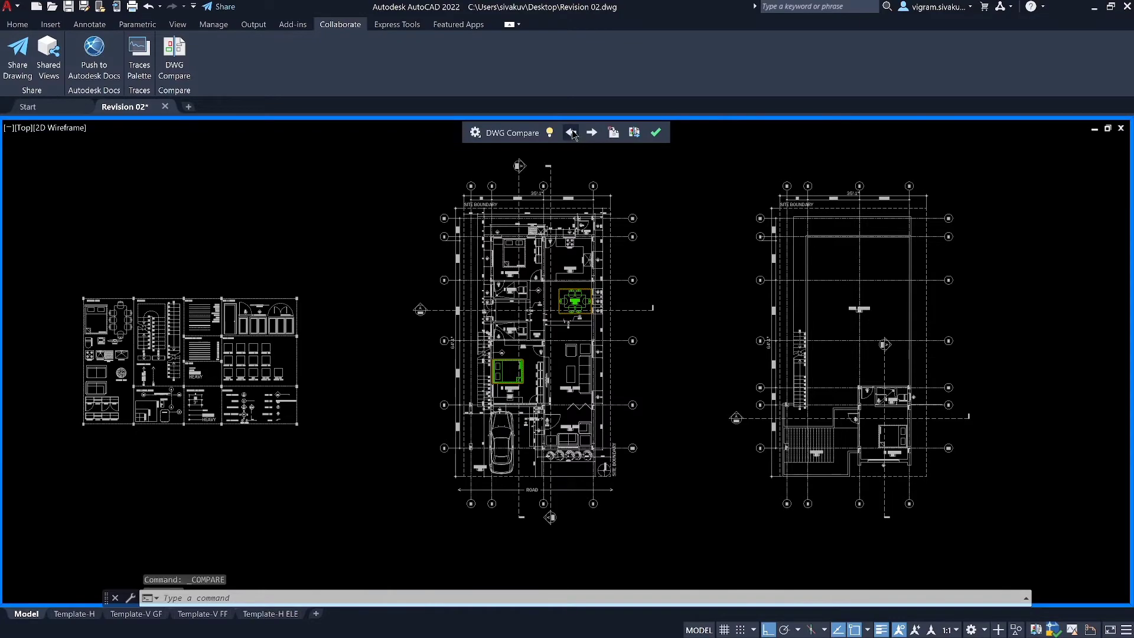
pyautogui.click(588, 133)
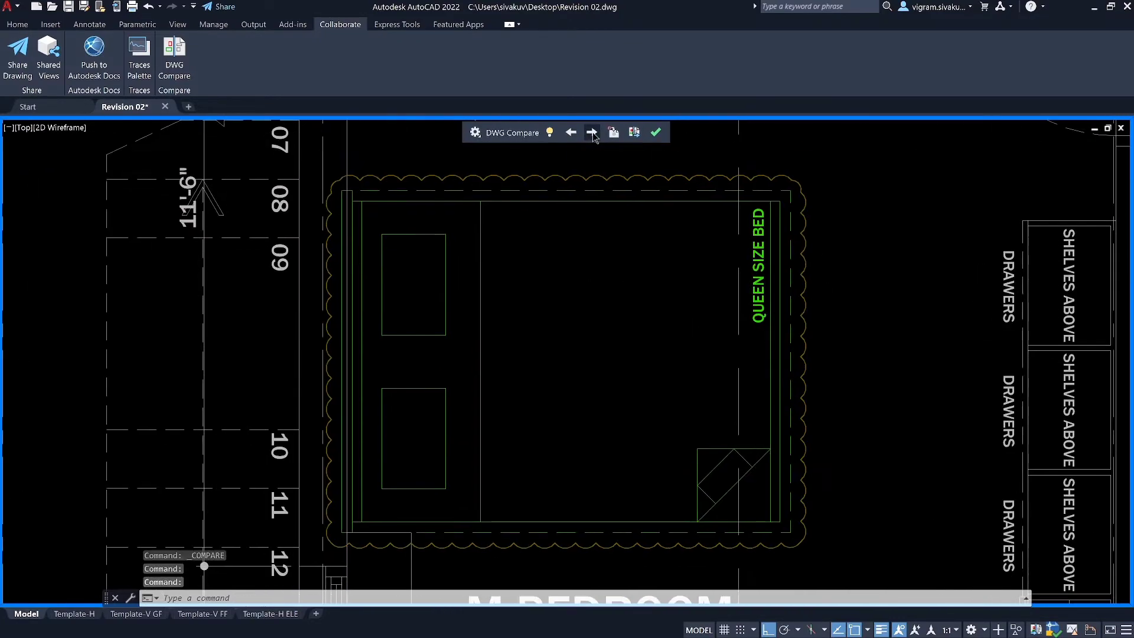
pyautogui.click(588, 133)
pyautogui.click(590, 132)
# Turn on the Hatch filter in the compare settings and pin the panel open.
pyautogui.click(475, 133)
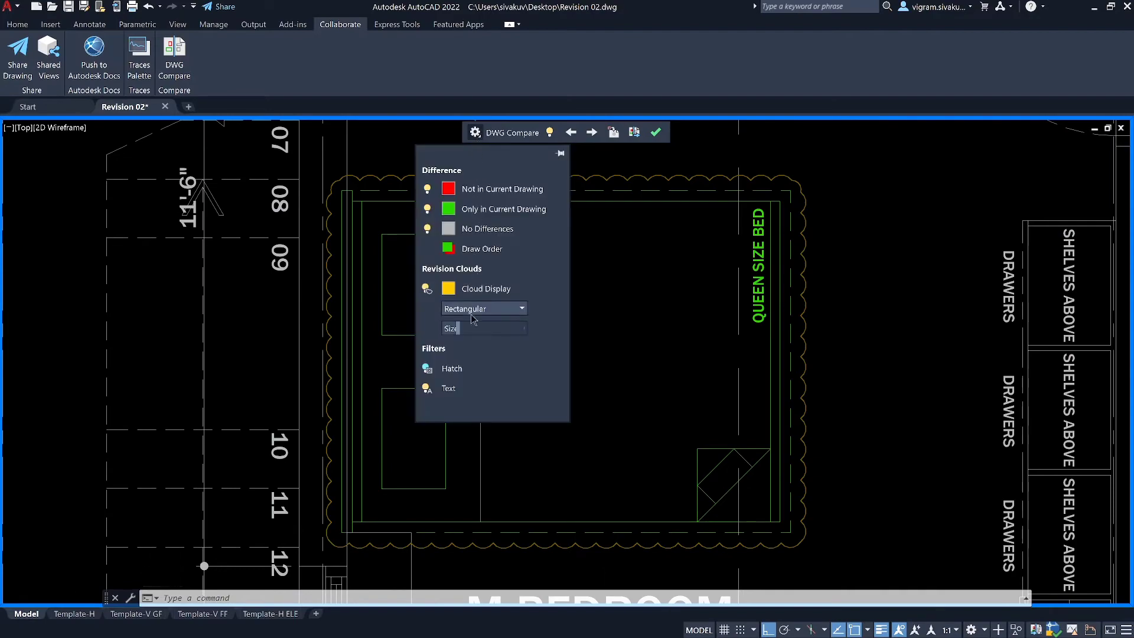
pyautogui.scroll(-6, 634, 357)
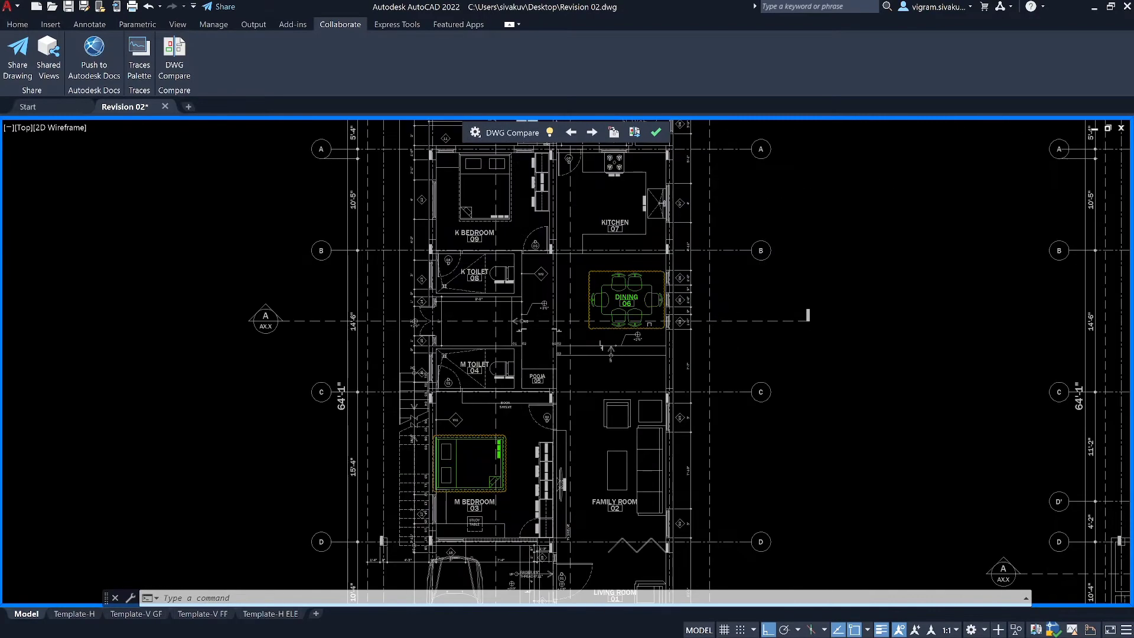
pyautogui.moveTo(634, 356); pyautogui.dragTo(655, 300, button='middle')
pyautogui.click(475, 133)
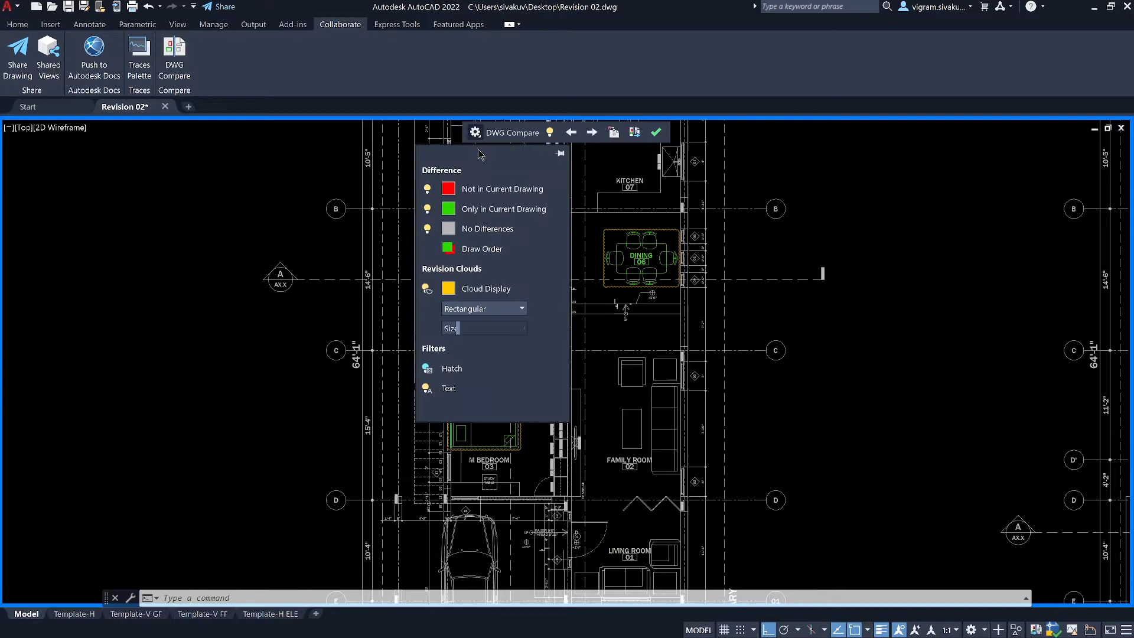
pyautogui.click(426, 368)
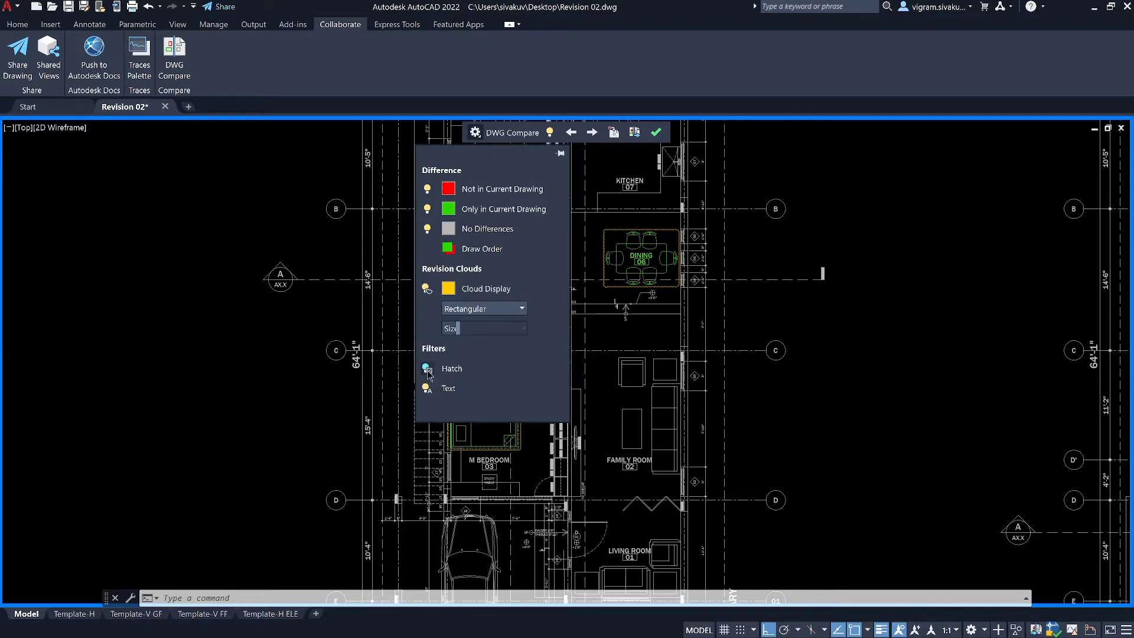
pyautogui.click(561, 153)
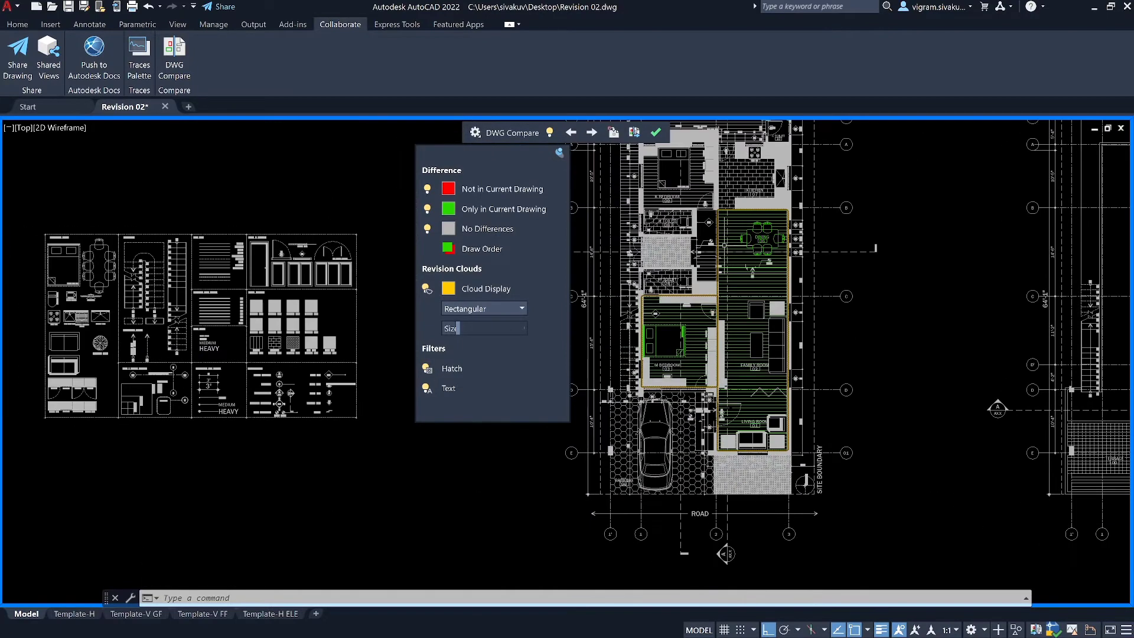
# Leave the current-only object colour green and close the compare settings.
pyautogui.scroll(-3, 786, 249)
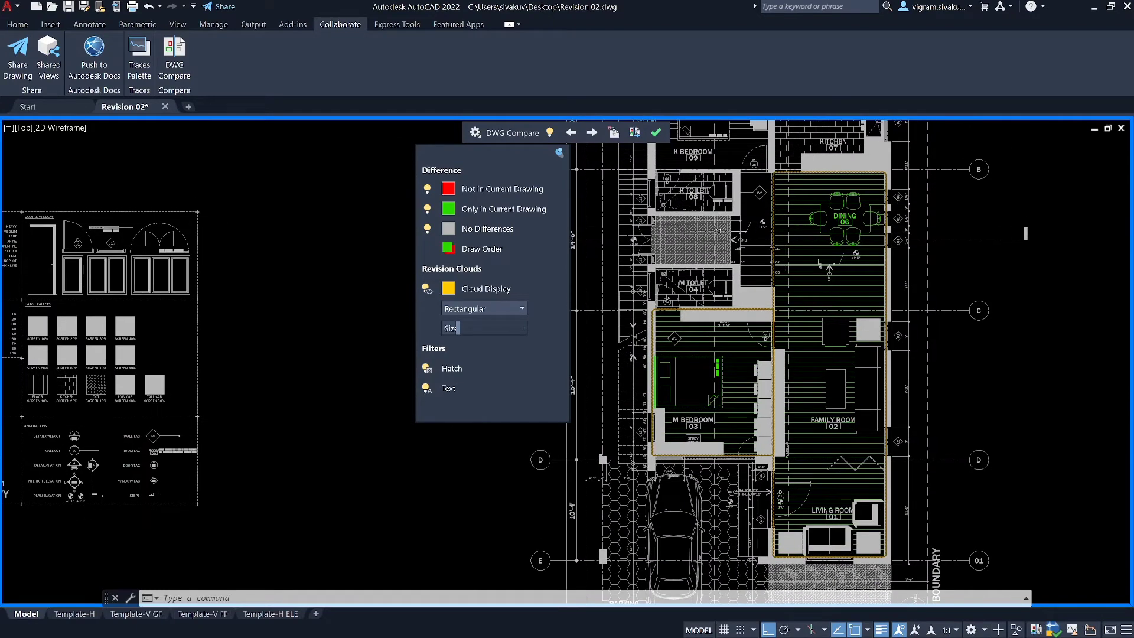
pyautogui.click(448, 208)
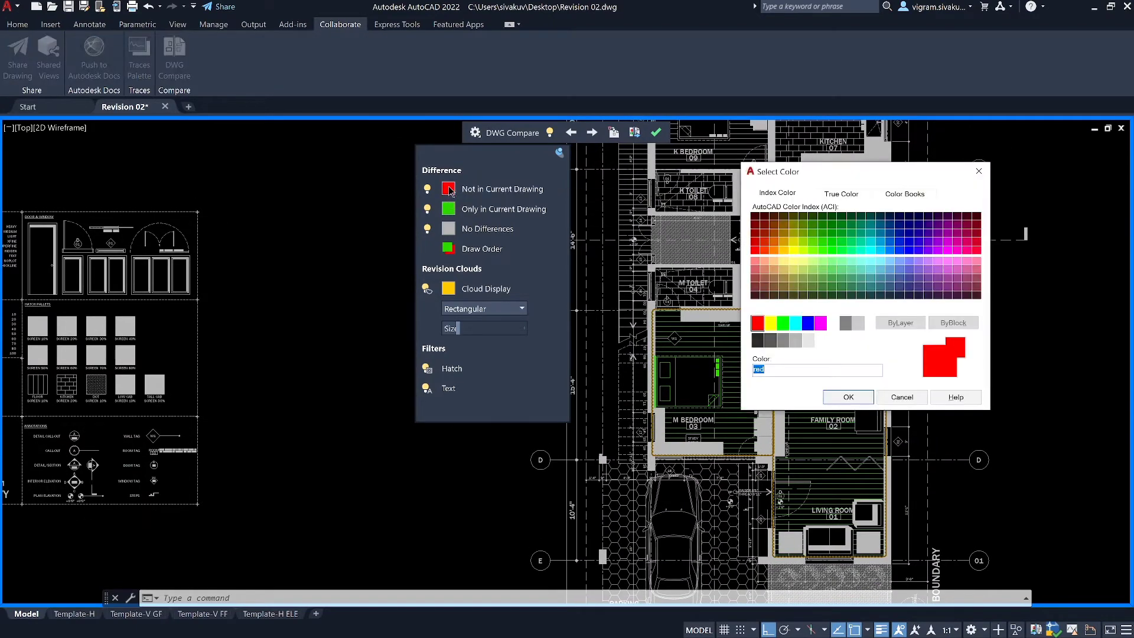
pyautogui.press('Escape')
pyautogui.click(448, 209)
pyautogui.press('Escape')
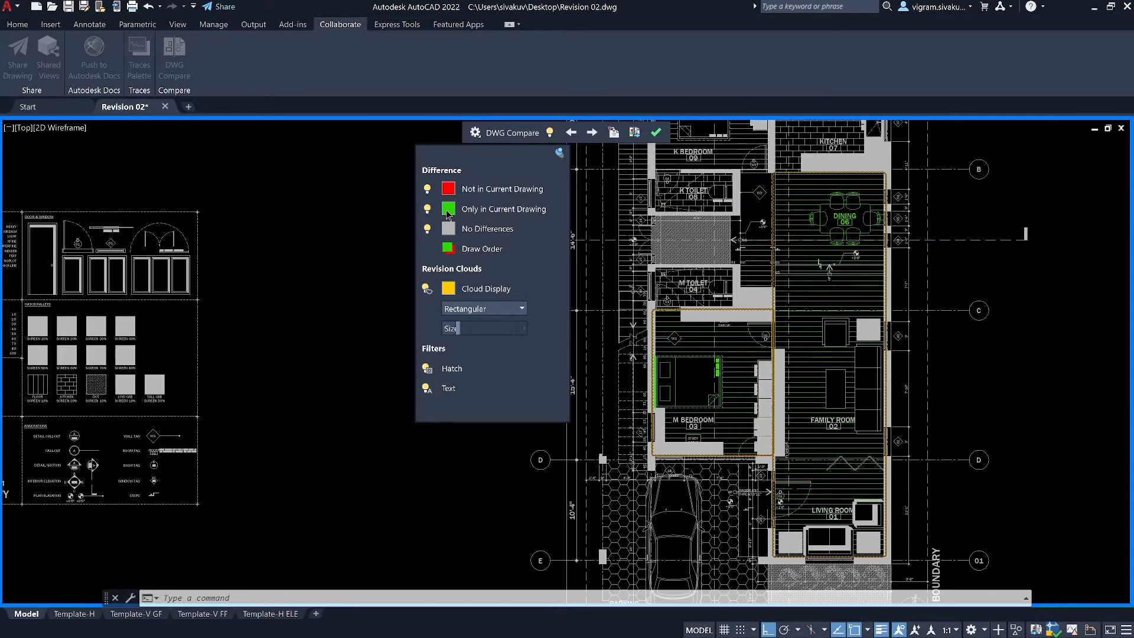
pyautogui.click(475, 132)
pyautogui.moveTo(624, 254)
pyautogui.mouseDown(button='middle')
pyautogui.moveTo(598, 266)
pyautogui.moveTo(401, 267)
pyautogui.mouseUp(button='middle')
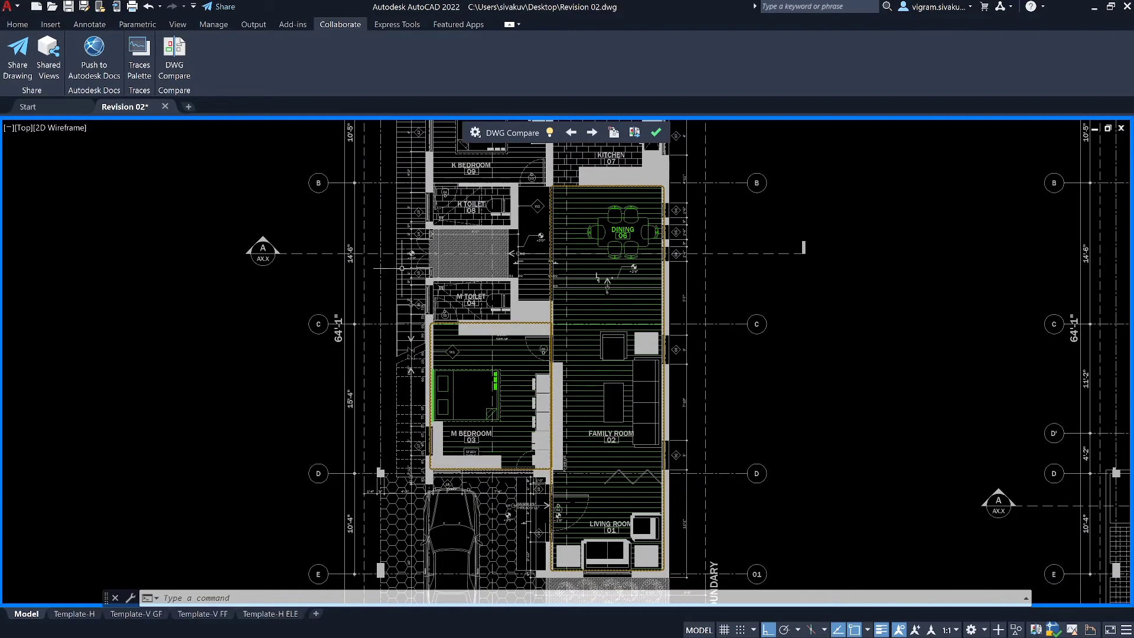
# Export the comparison snapshot to the Desktop as Compare_Revision 02 vs Revision 01.dwg and dismiss the notices.
pyautogui.scroll(-3, 544, 245)
pyautogui.moveTo(544, 245); pyautogui.dragTo(556, 280, button='middle')
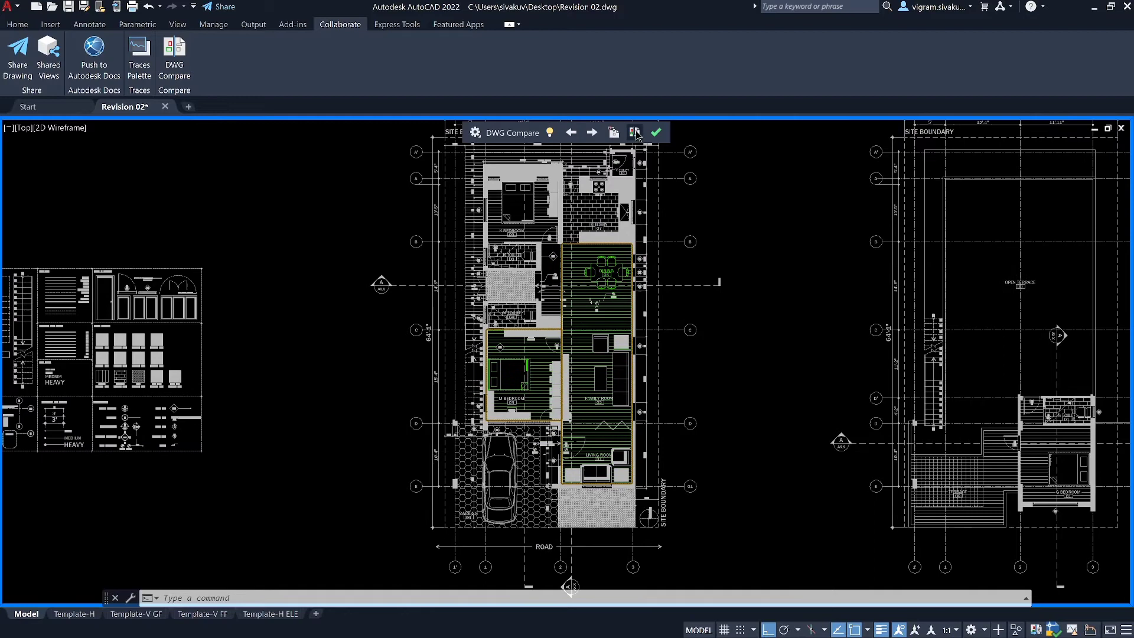
pyautogui.click(635, 132)
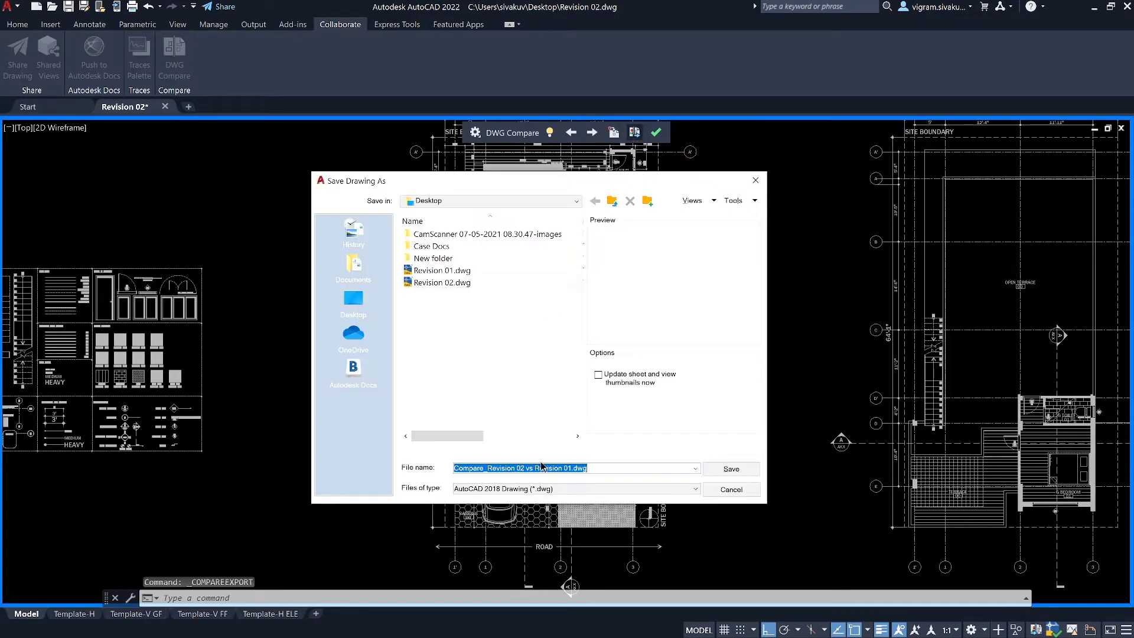
pyautogui.click(491, 468)
pyautogui.moveTo(485, 467); pyautogui.dragTo(447, 467)
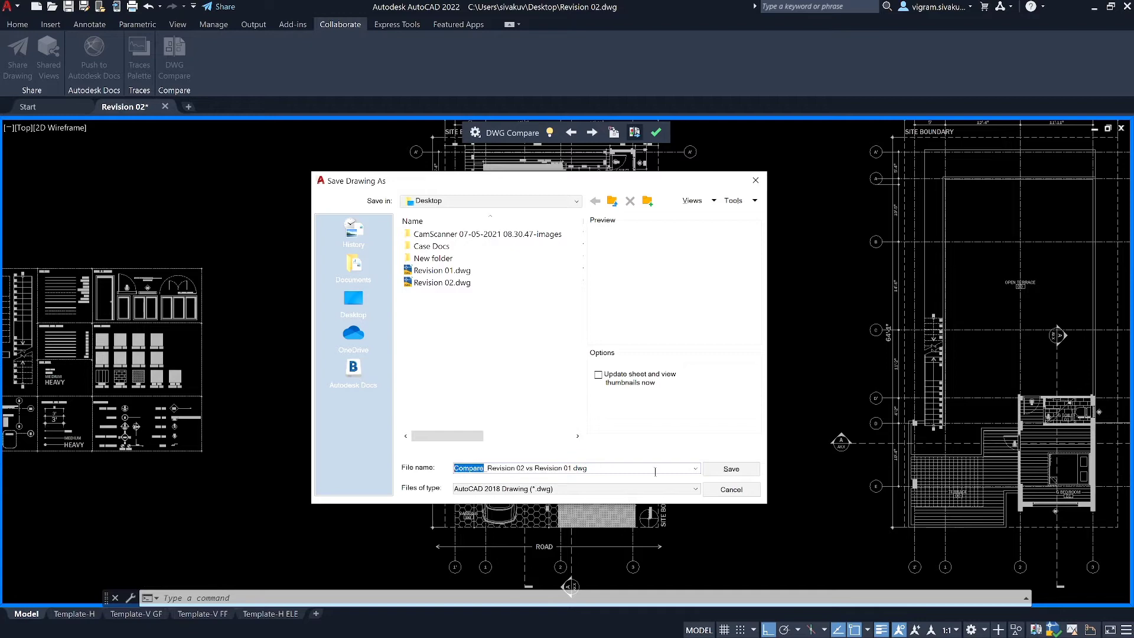
pyautogui.click(731, 470)
pyautogui.click(673, 343)
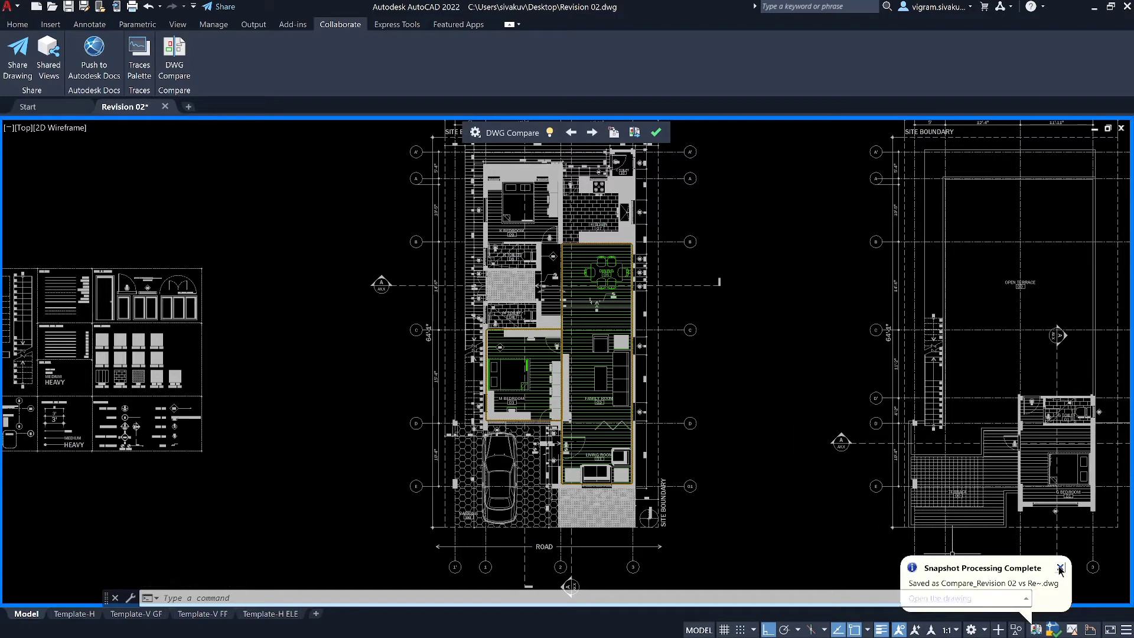
pyautogui.click(1060, 569)
# Open the Compare_Revision 02 vs Revision 01 snapshot drawing.
pyautogui.click(38, 106)
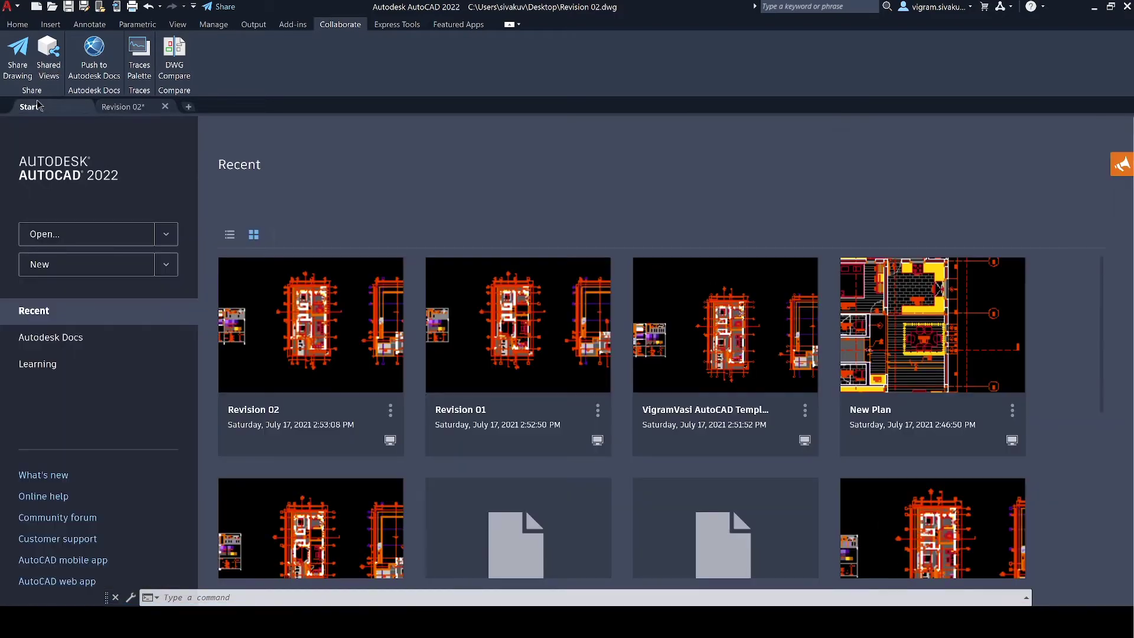
pyautogui.click(9, 6)
pyautogui.moveTo(49, 108)
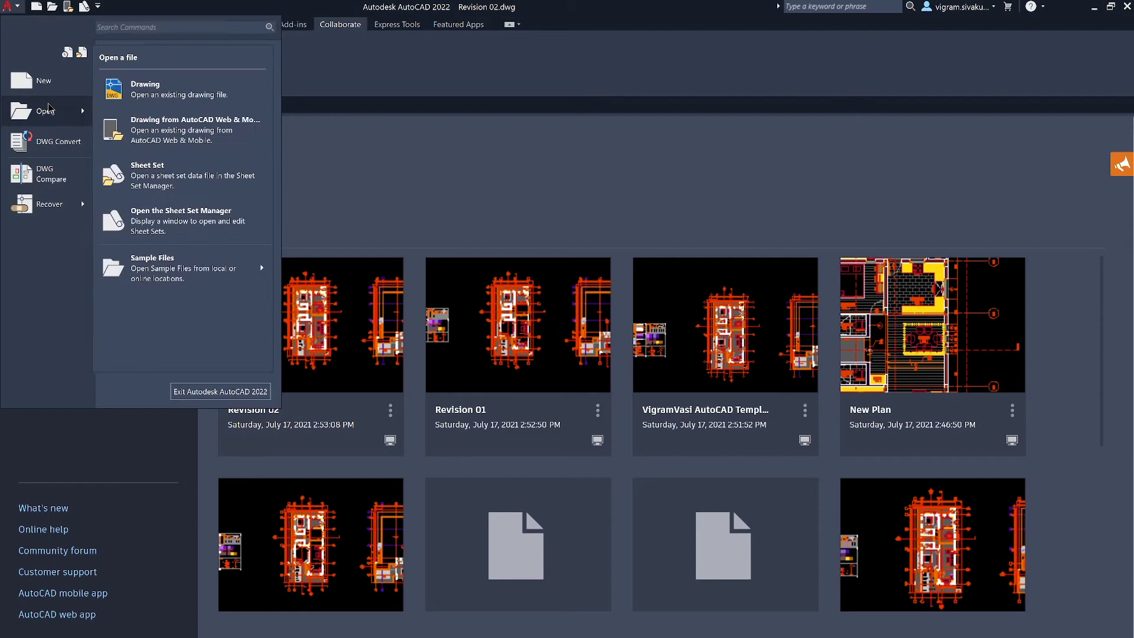
pyautogui.click(218, 95)
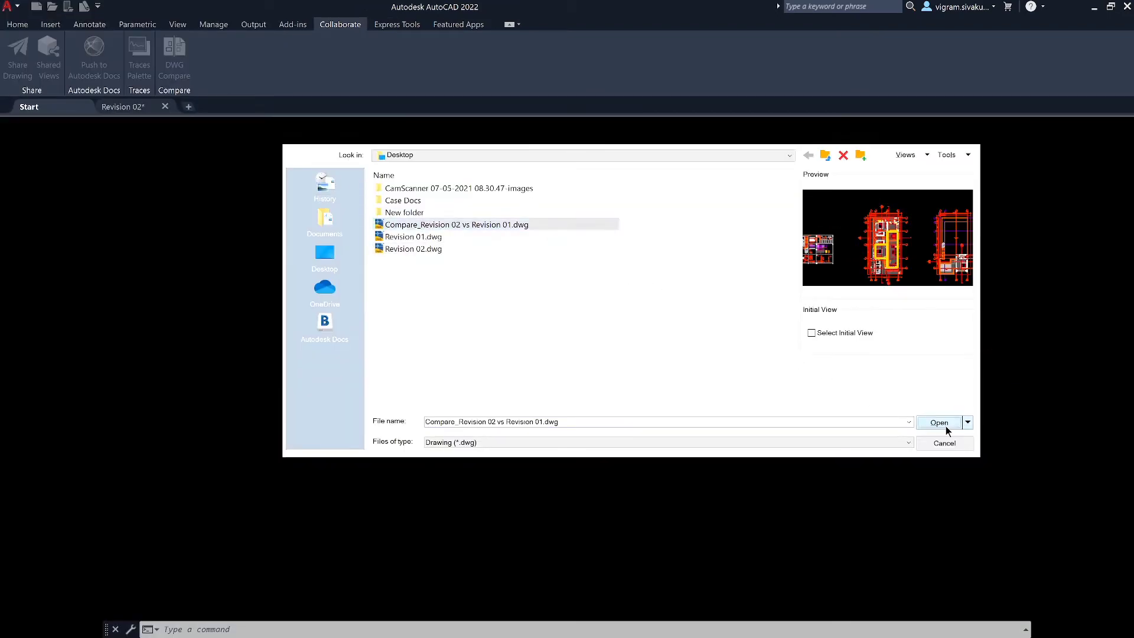
pyautogui.click(944, 424)
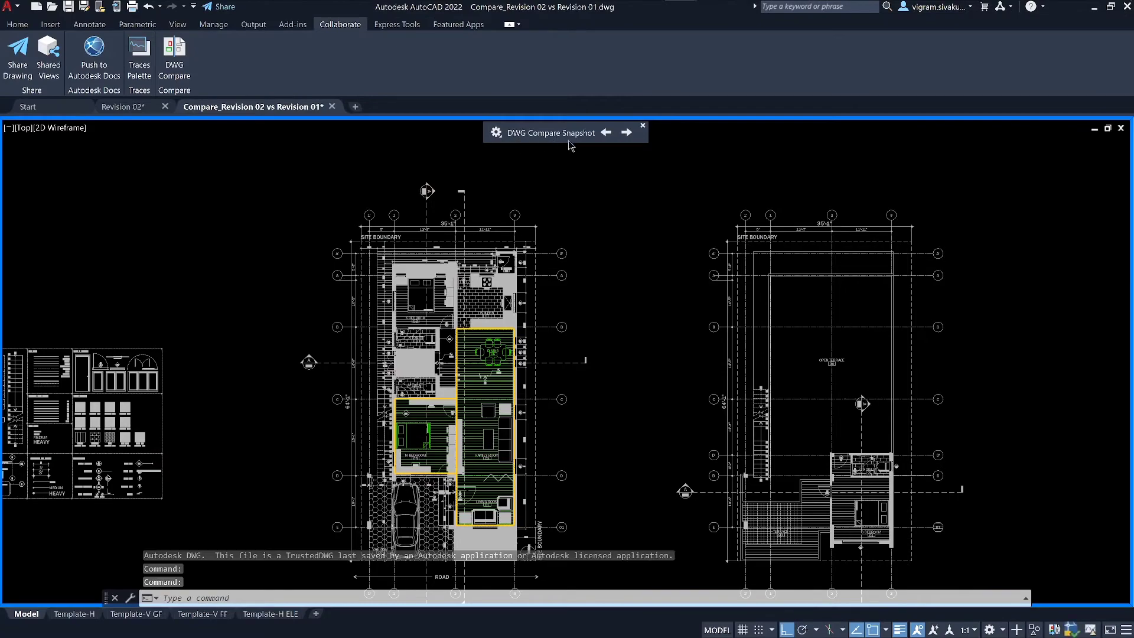
# Step back and forth through the marked differences in the snapshot.
pyautogui.click(606, 133)
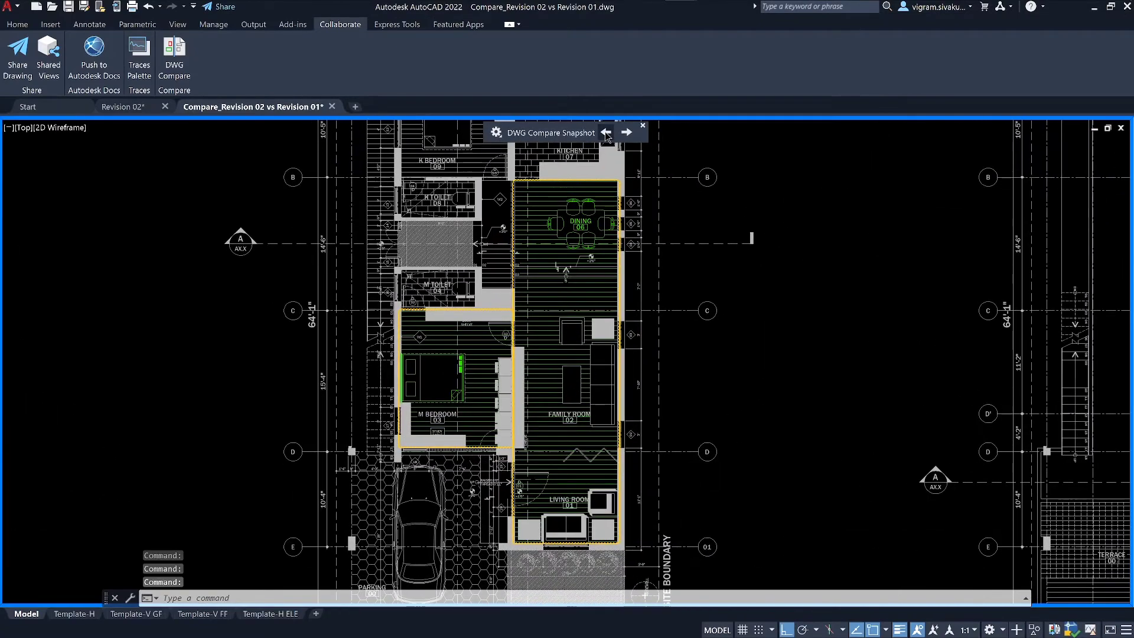
pyautogui.click(606, 133)
pyautogui.click(606, 132)
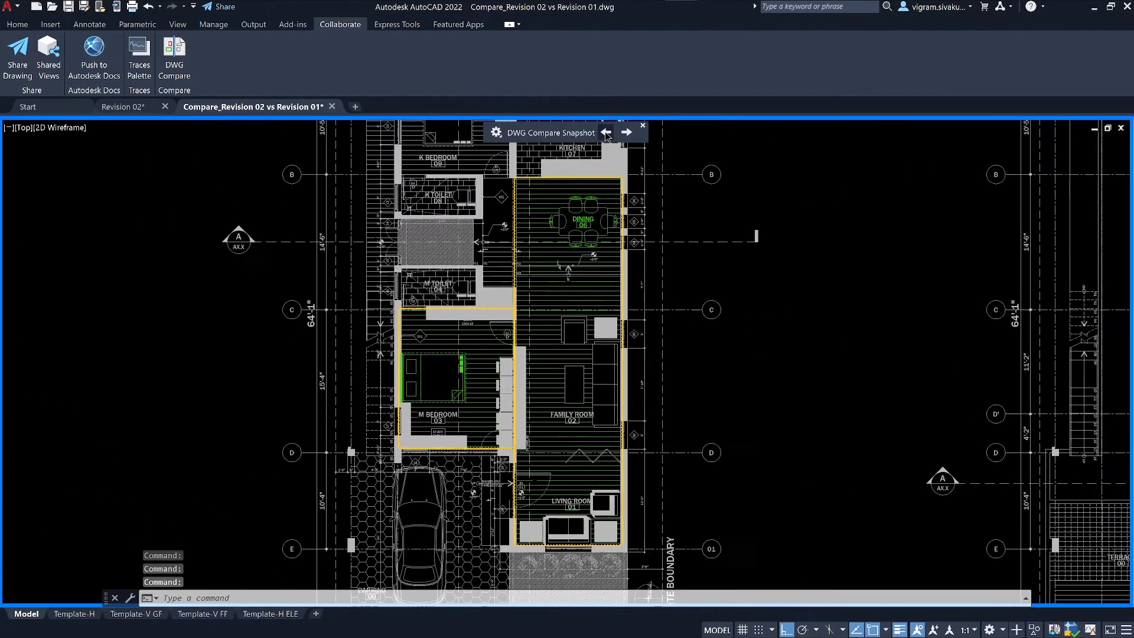
pyautogui.click(626, 133)
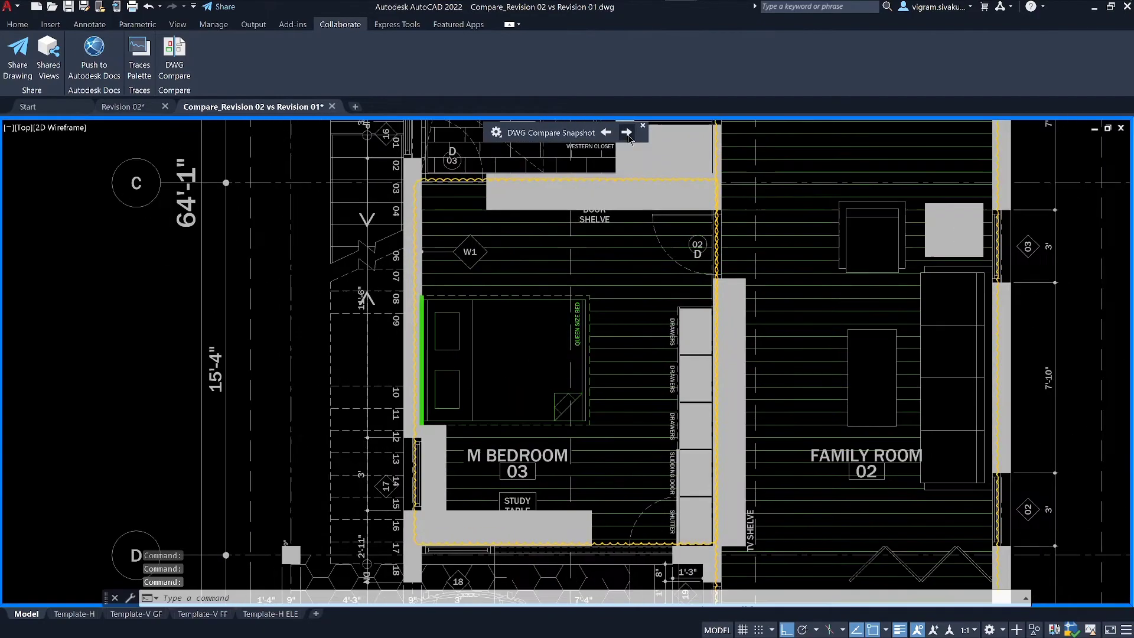
# Turn off the Hatch and Text filters and review the dining-table change.
pyautogui.click(496, 134)
pyautogui.click(456, 369)
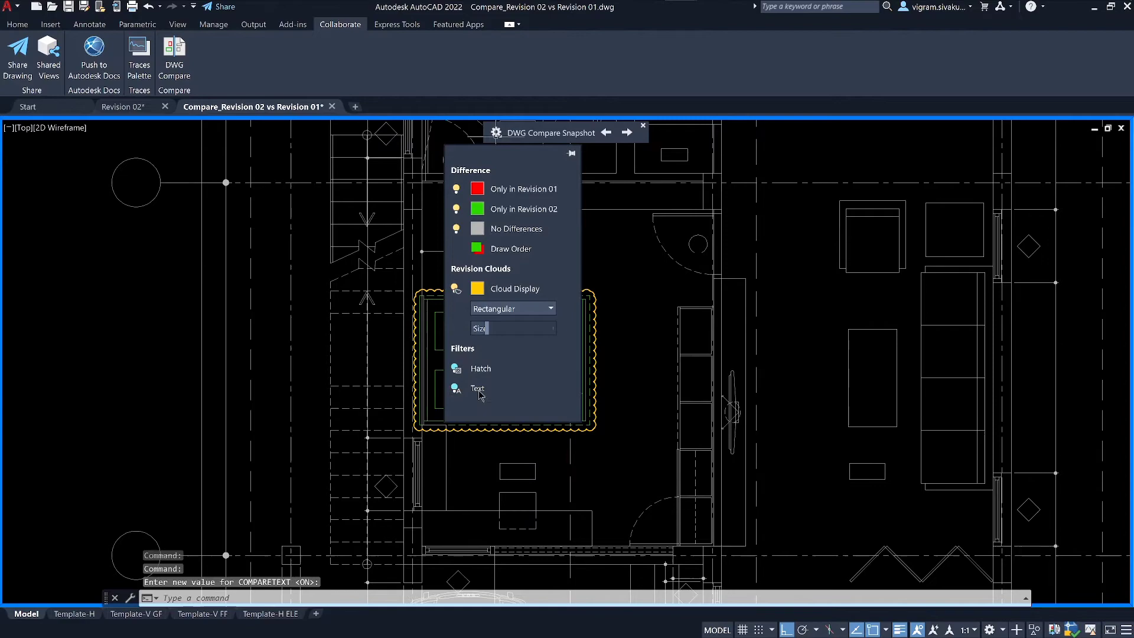
pyautogui.click(456, 388)
pyautogui.scroll(-2, 645, 325)
pyautogui.moveTo(645, 325); pyautogui.dragTo(528, 465, button='middle')
pyautogui.scroll(5, 704, 233)
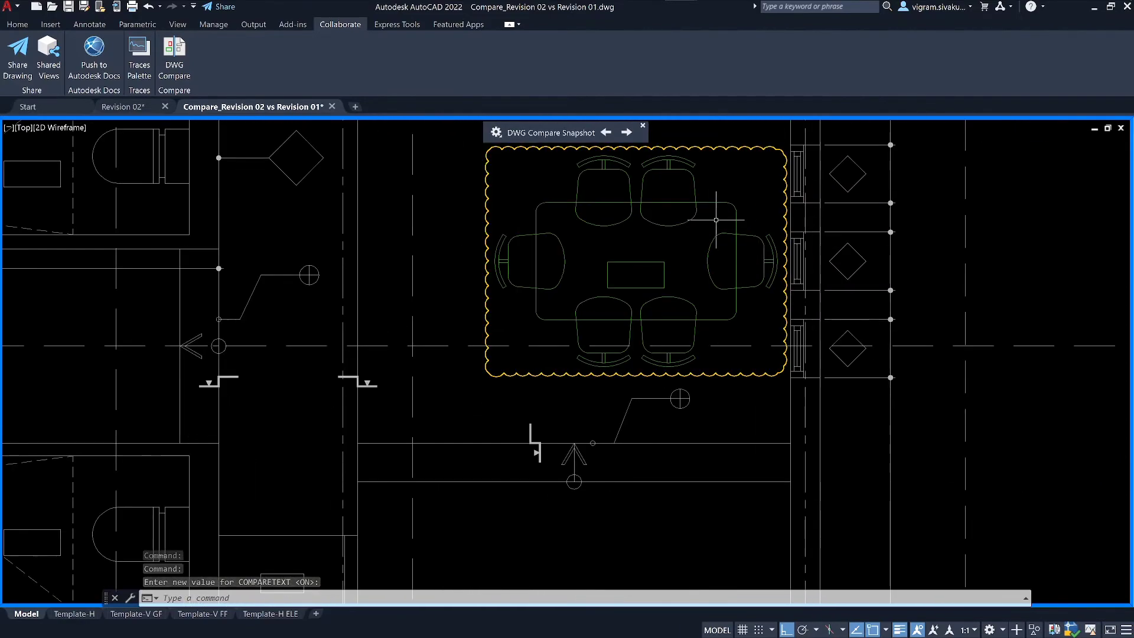
pyautogui.scroll(-8, 702, 228)
pyautogui.scroll(-2, 697, 260)
pyautogui.moveTo(756, 281); pyautogui.dragTo(668, 379, button='middle')
pyautogui.scroll(3, 668, 379)
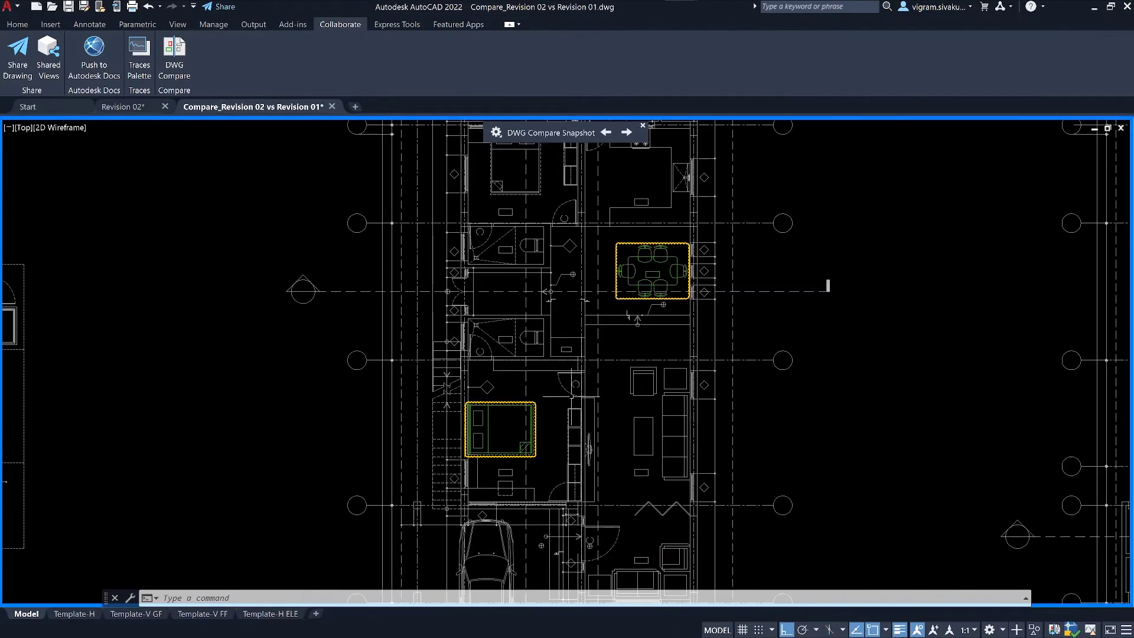
pyautogui.scroll(-4, 668, 379)
pyautogui.scroll(2, 668, 379)
pyautogui.scroll(-2, 598, 337)
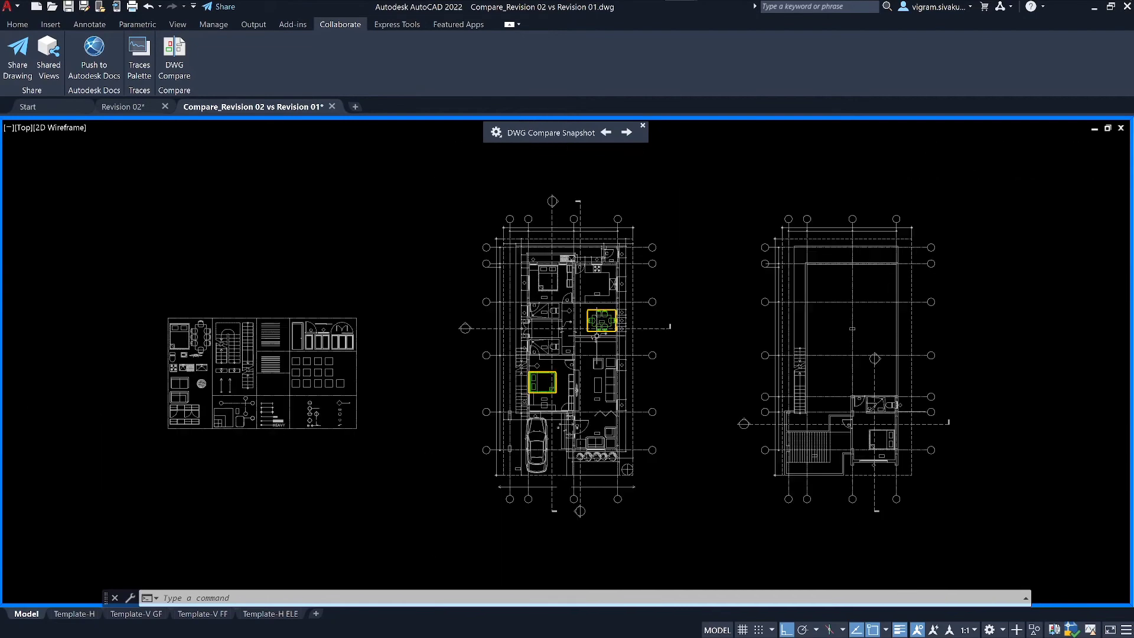
pyautogui.scroll(2, 664, 306)
pyautogui.press('Escape')
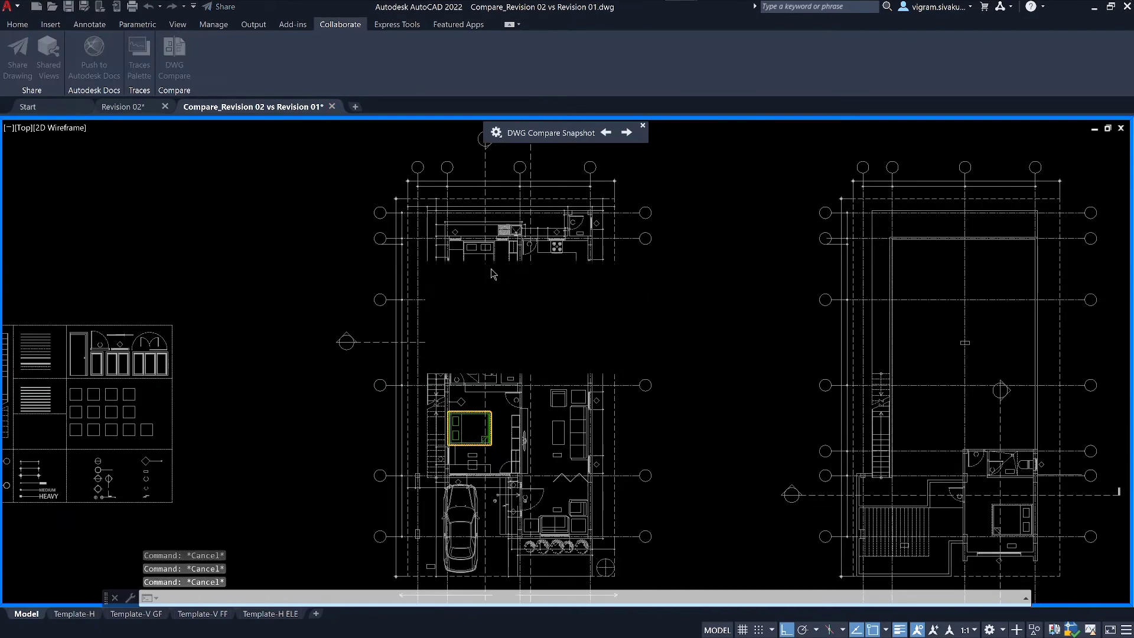
# Close the snapshot and Revision 02 tabs, answering both save prompts.
pyautogui.click(332, 107)
pyautogui.click(610, 352)
pyautogui.click(166, 107)
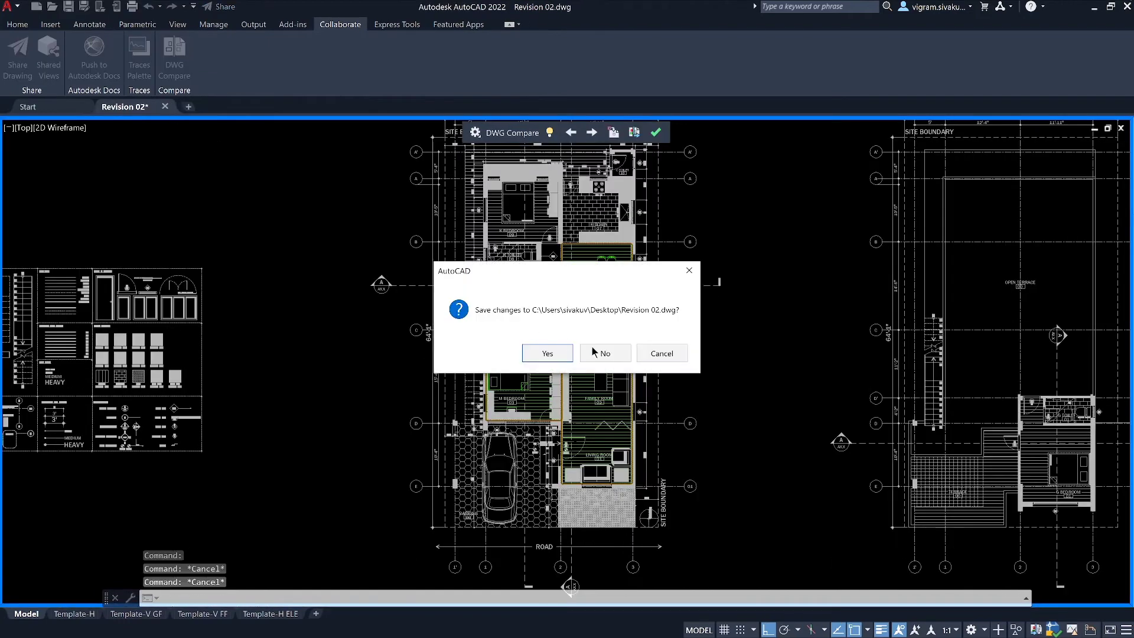
pyautogui.click(610, 352)
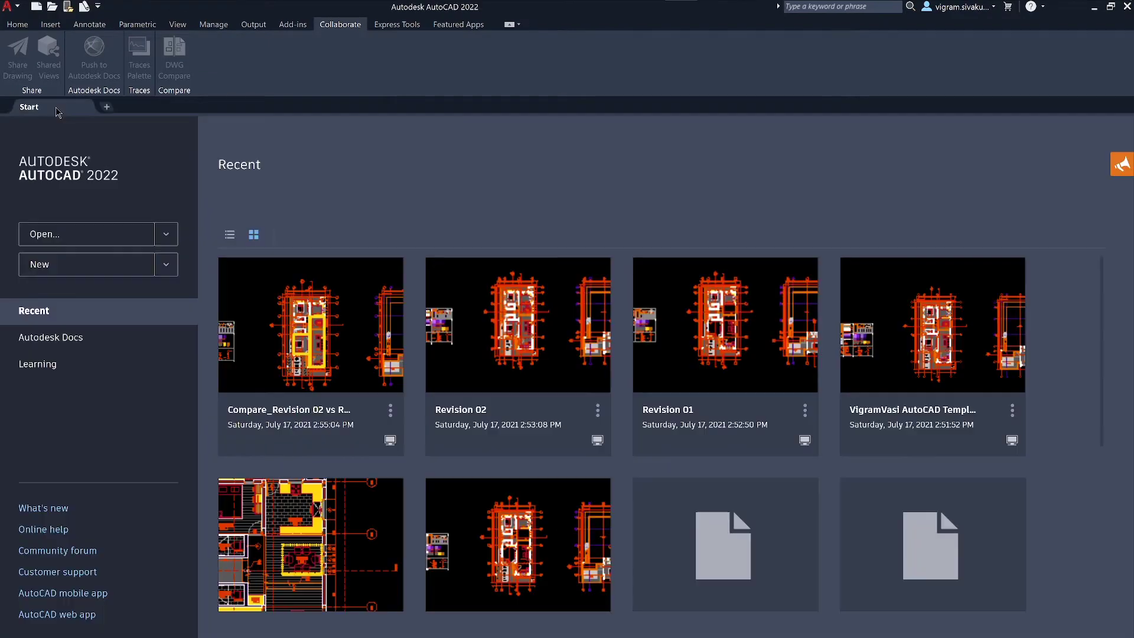
# Start DWG Compare from the Application menu, keeping the base drawing colour green.
pyautogui.click(12, 7)
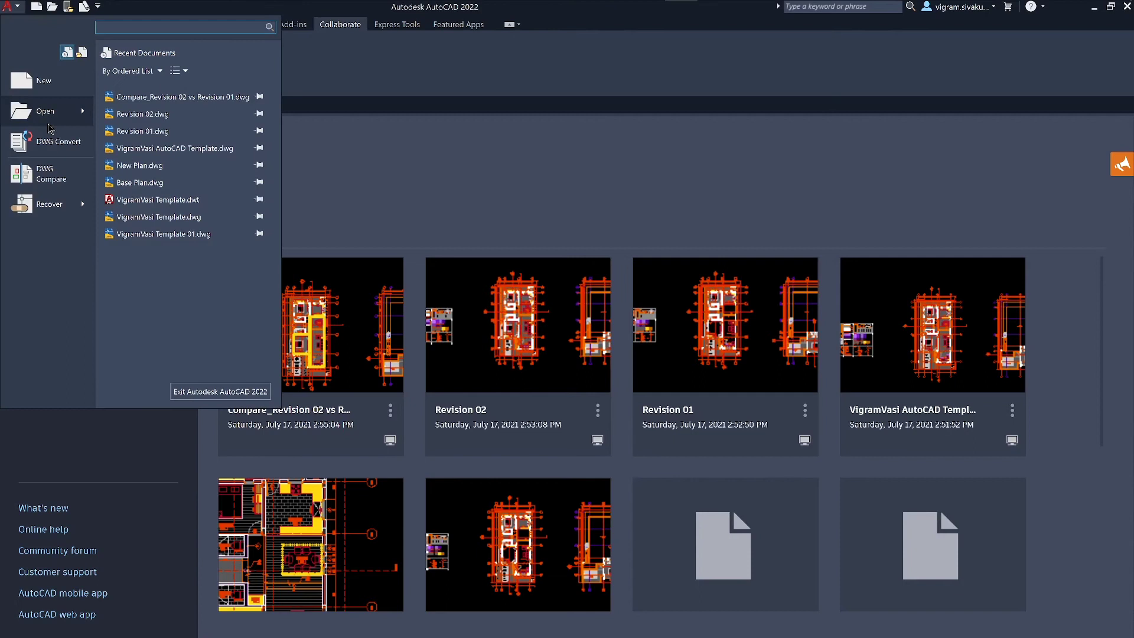
pyautogui.click(68, 178)
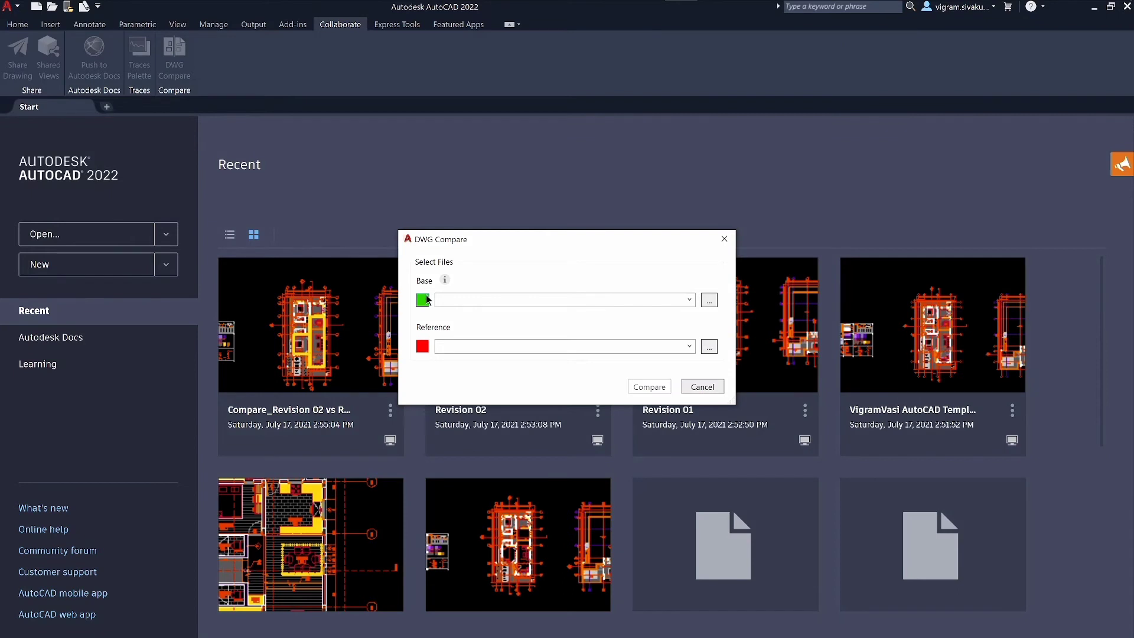
pyautogui.click(423, 299)
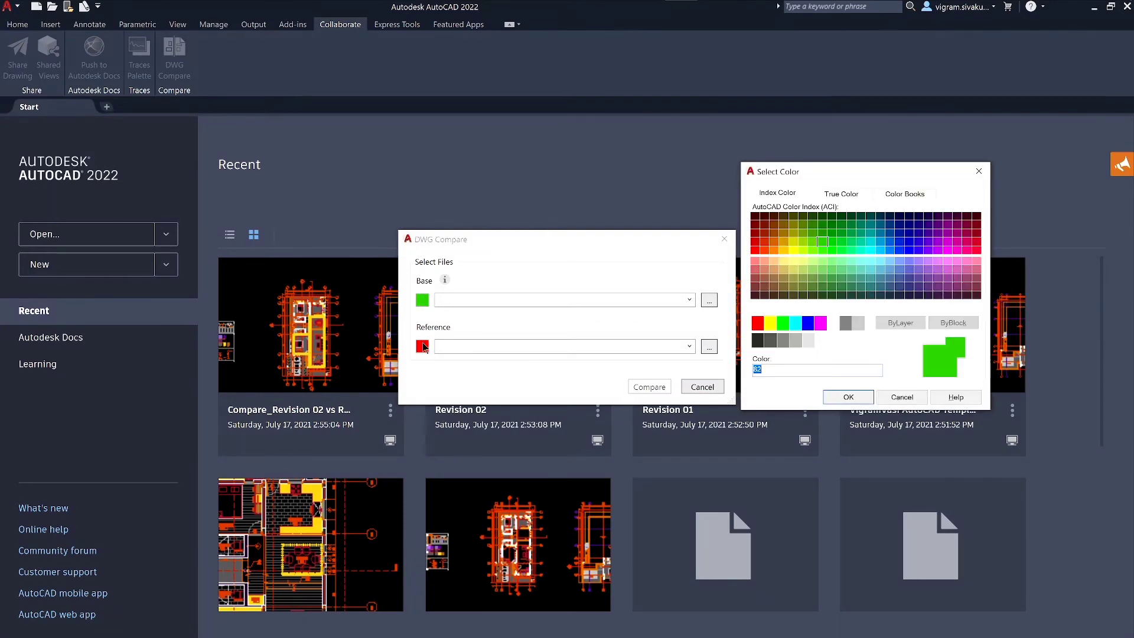
pyautogui.press('Return')
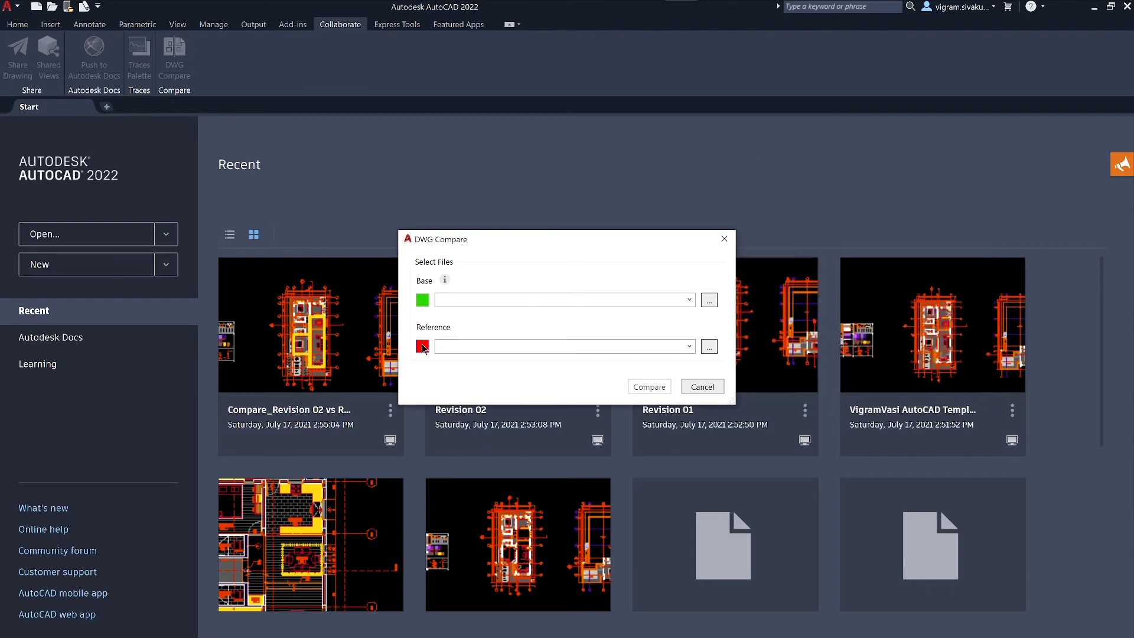
# Choose Revision 01.dwg as the base and Revision 02.dwg as the reference drawing.
pyautogui.click(709, 301)
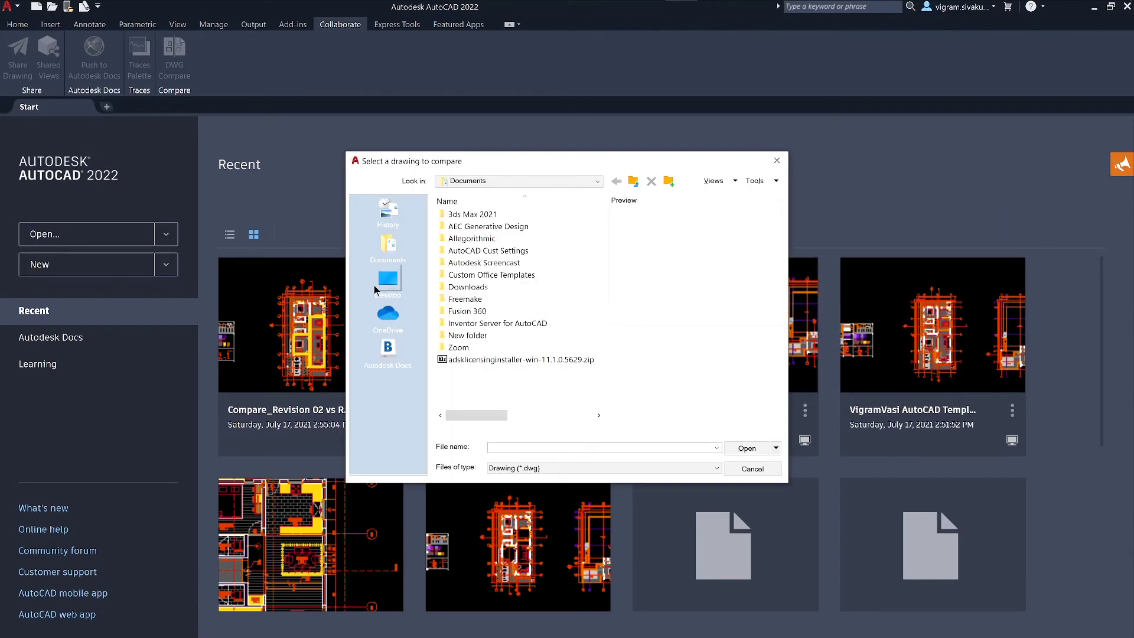
pyautogui.click(374, 285)
pyautogui.click(493, 324)
pyautogui.click(742, 449)
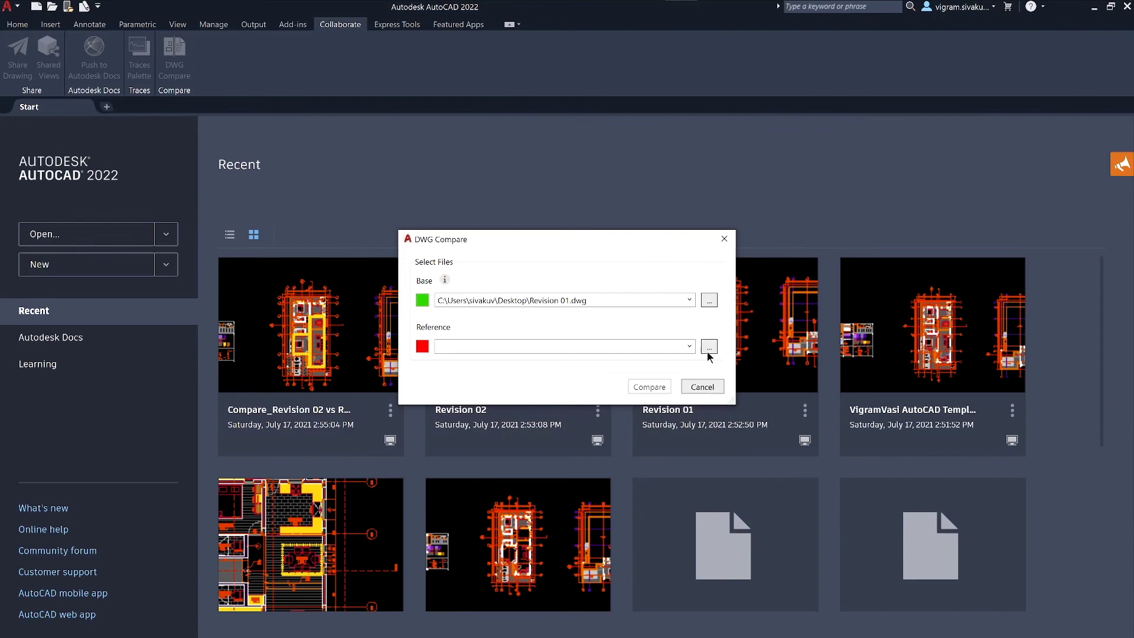
pyautogui.click(709, 347)
pyautogui.click(477, 335)
# Run the Revision 01 vs Revision 02 comparison, check its settings, then end it.
pyautogui.click(748, 448)
pyautogui.click(649, 387)
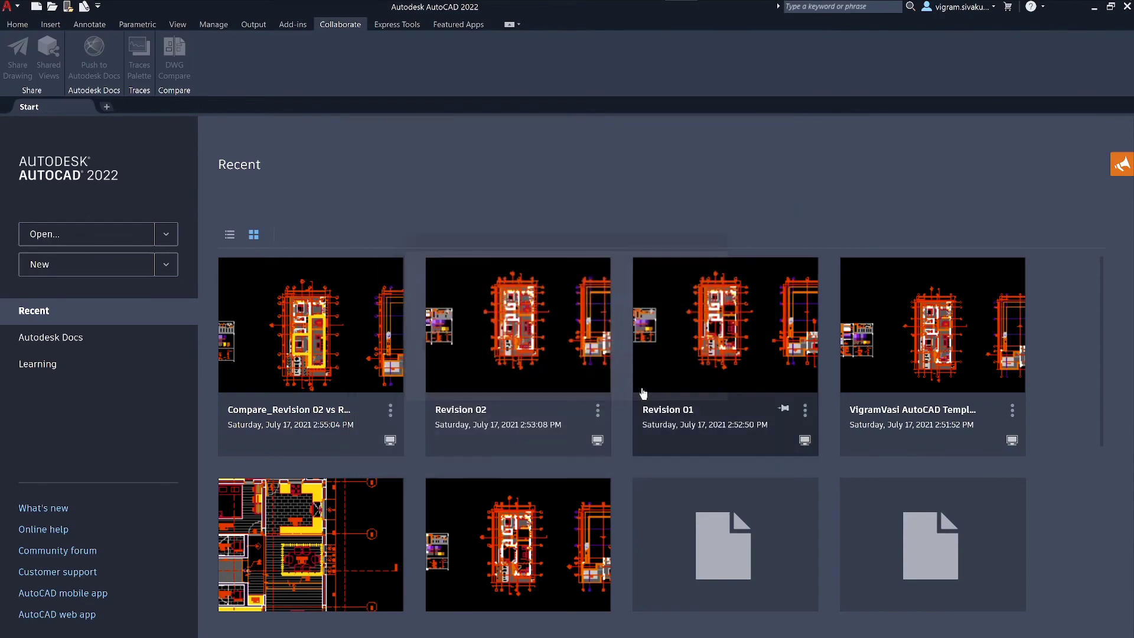
pyautogui.scroll(6, 557, 367)
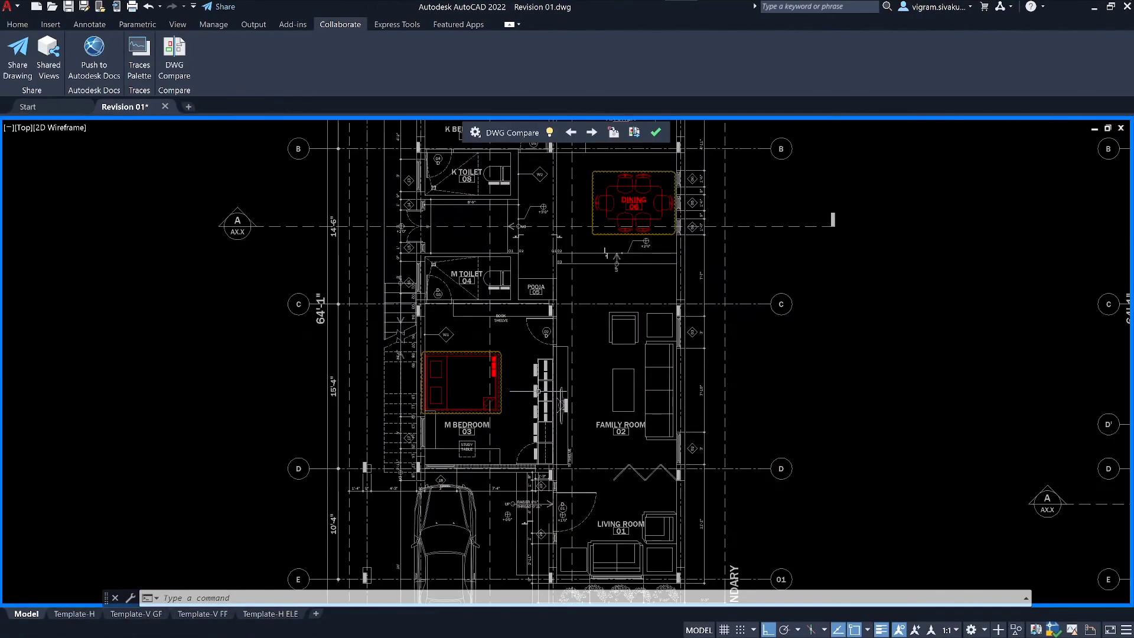
pyautogui.click(475, 132)
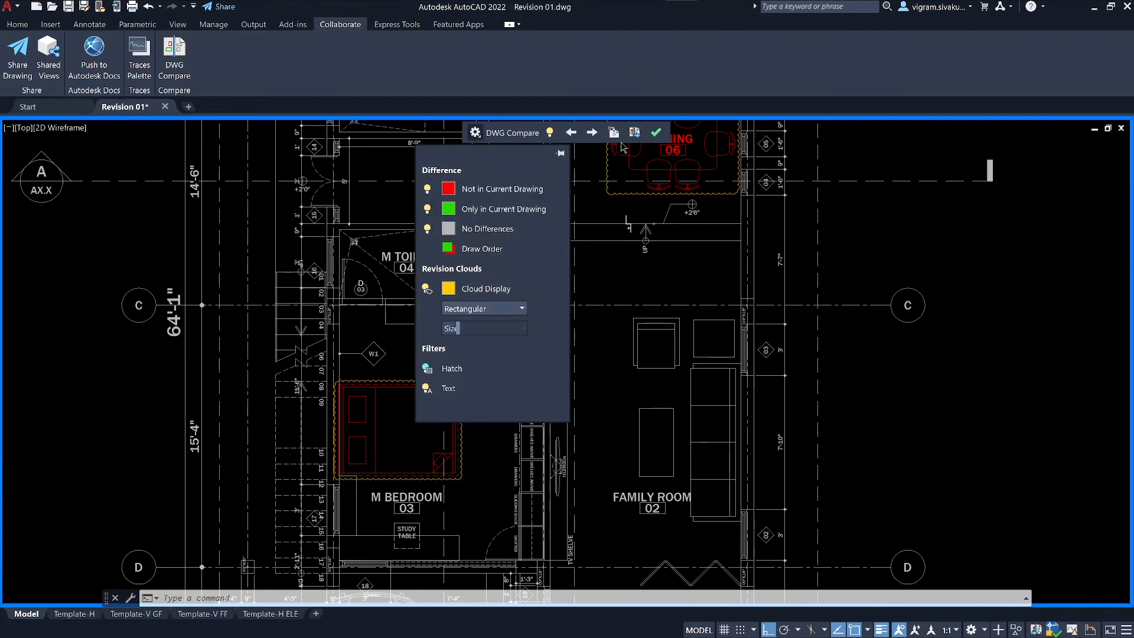
pyautogui.click(655, 133)
pyautogui.scroll(-4, 668, 334)
pyautogui.scroll(-2, 673, 338)
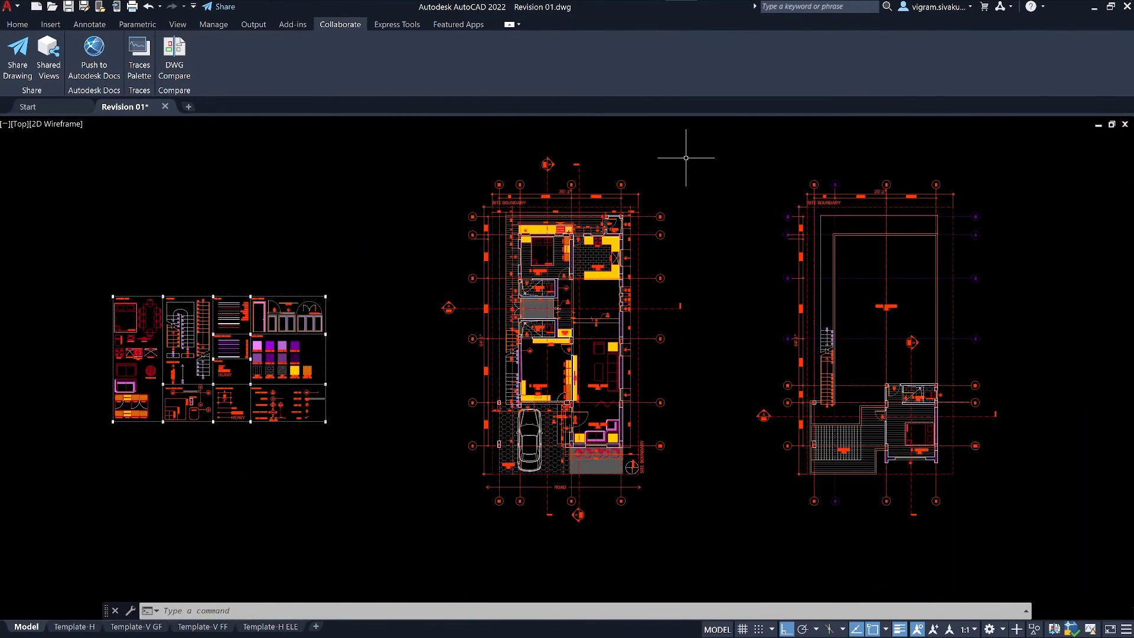